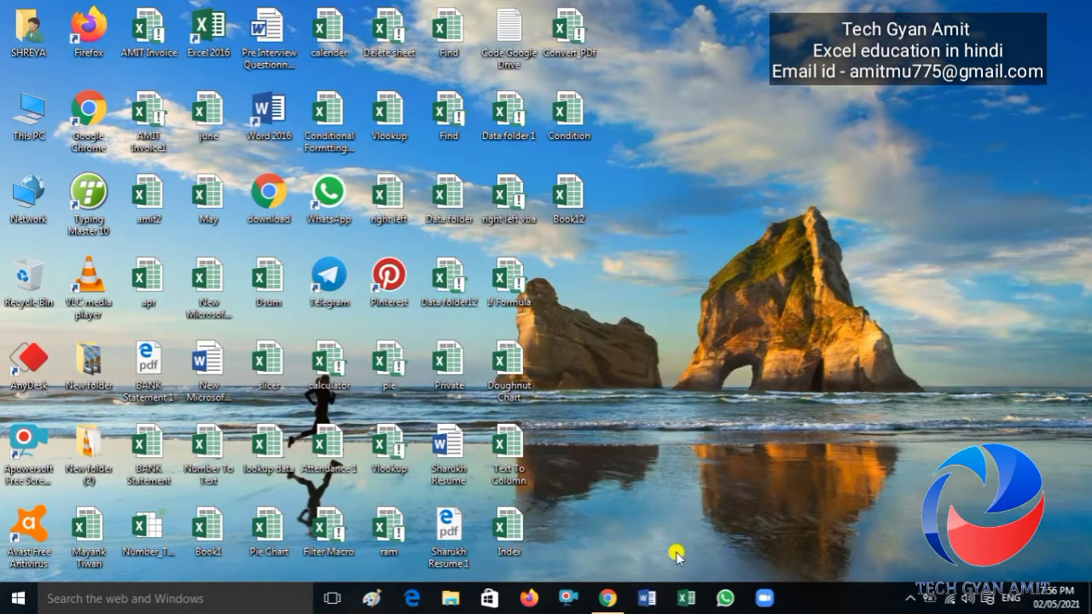
# - In the Feb Record sheet, move through the Name, Item name and Sale cells, then open Tools > AppSheet
pyautogui.click(607, 597)
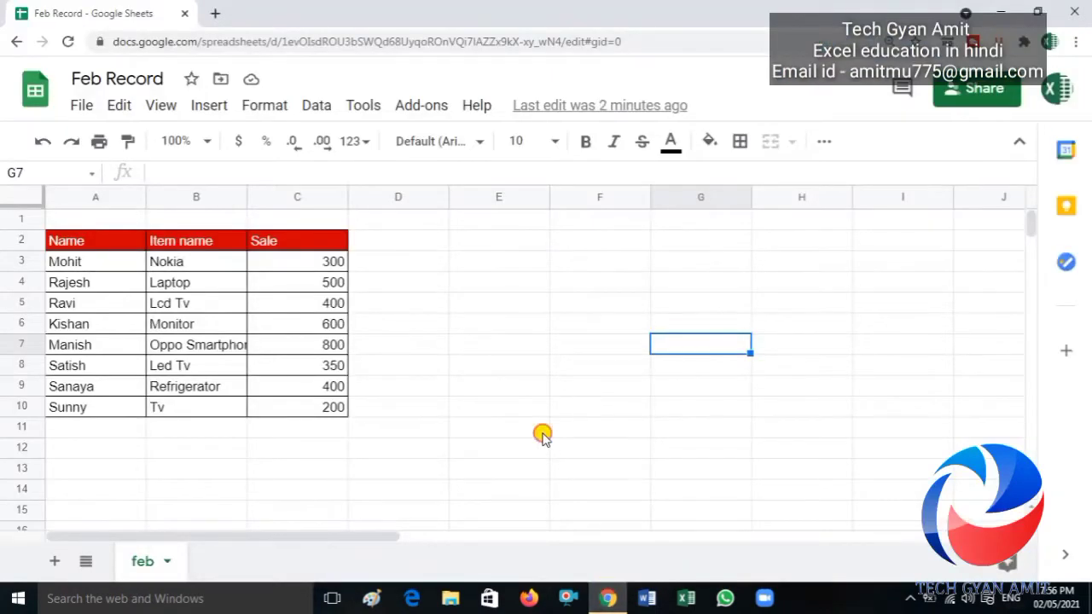
pyautogui.click(542, 433)
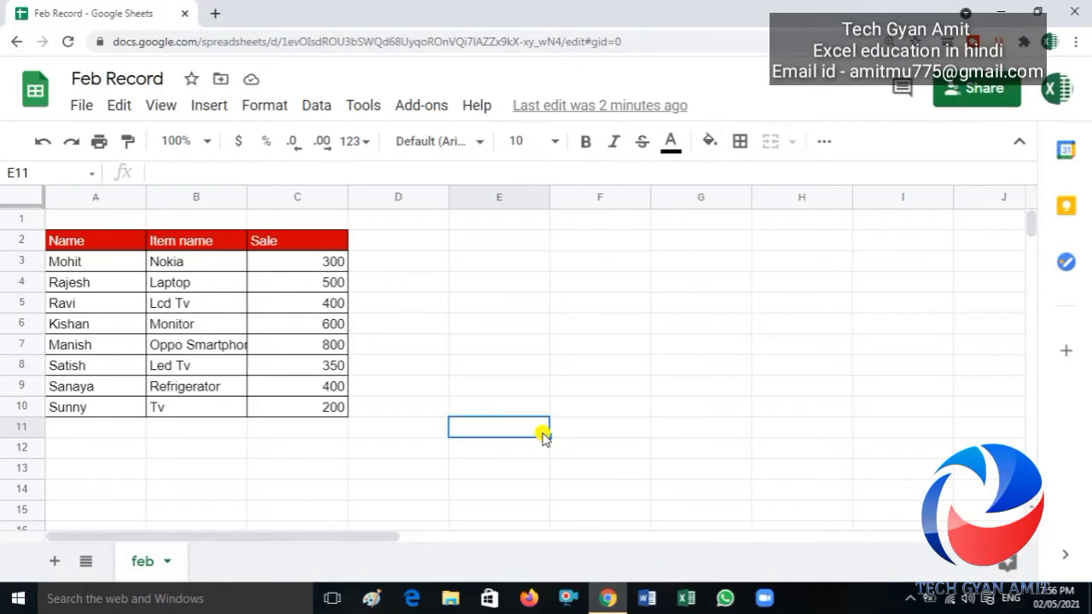
pyautogui.press('Left')
pyautogui.press('Left')
pyautogui.press('Left')
pyautogui.press('Left')
pyautogui.press('Up')
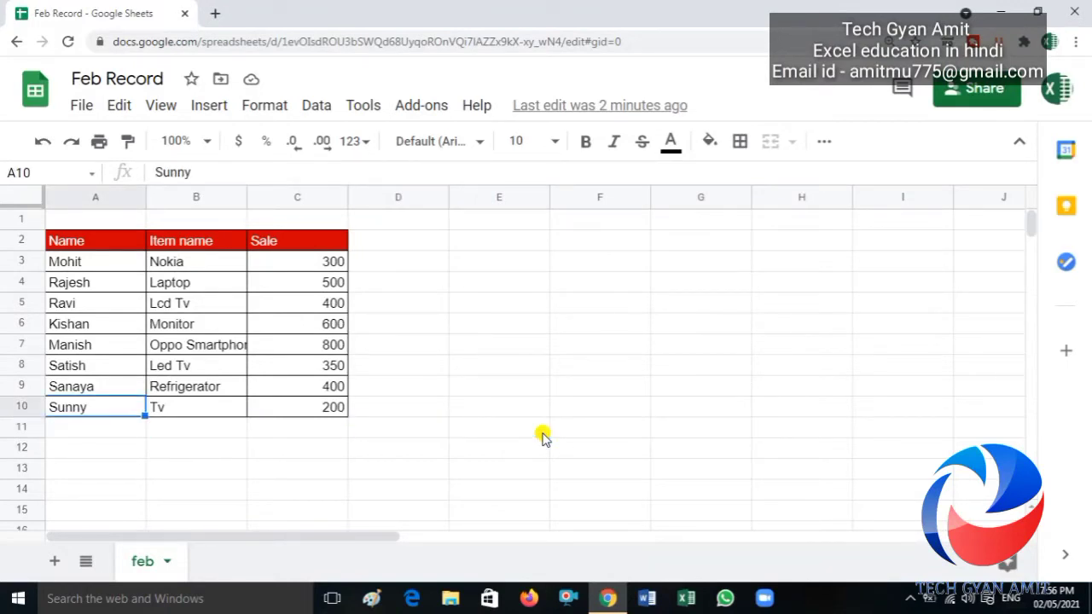
pyautogui.press('Up')
pyautogui.hotkey('ctrl', 'Up')
pyautogui.press('Right')
pyautogui.press('Right')
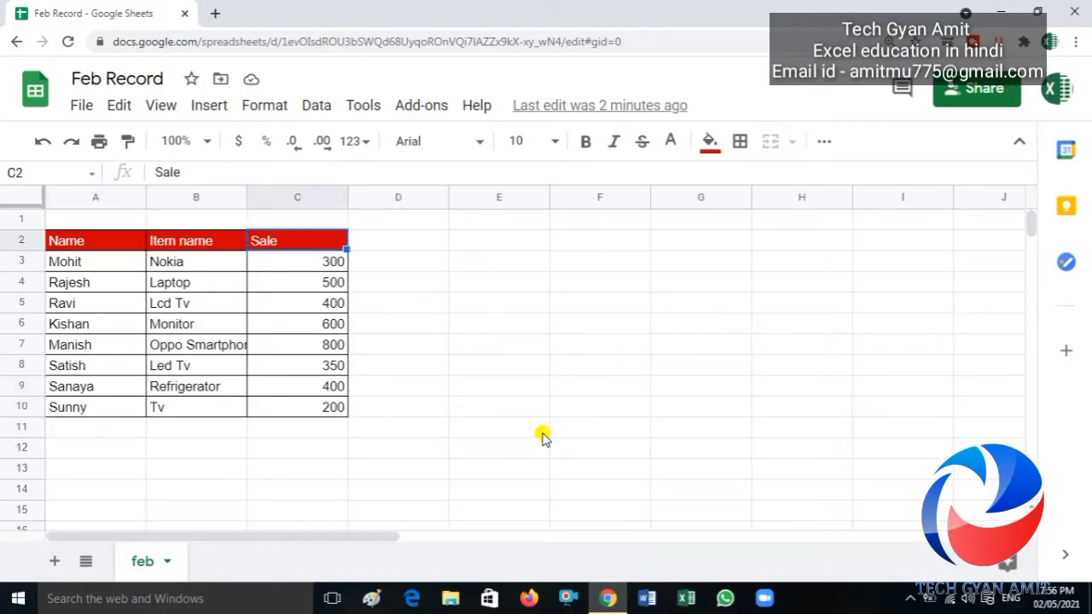
pyautogui.press('Down')
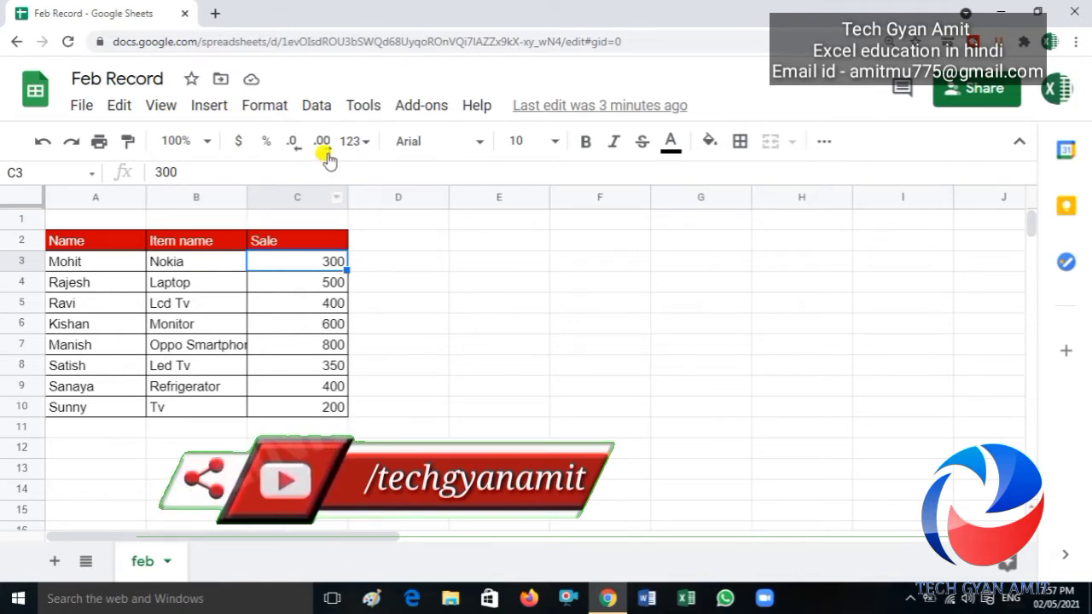
pyautogui.click(362, 109)
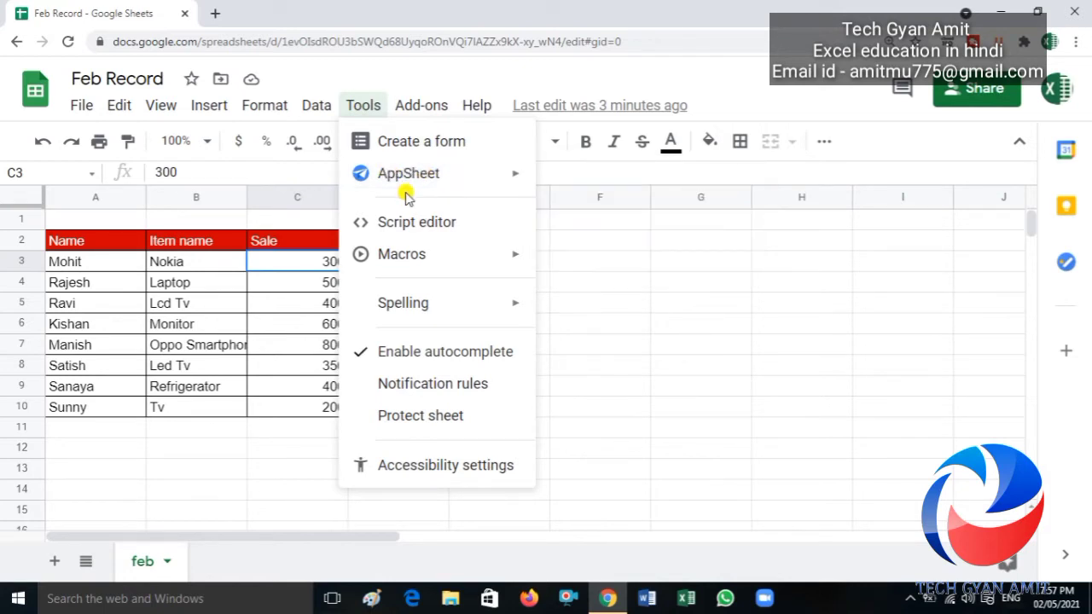
pyautogui.moveTo(409, 173)
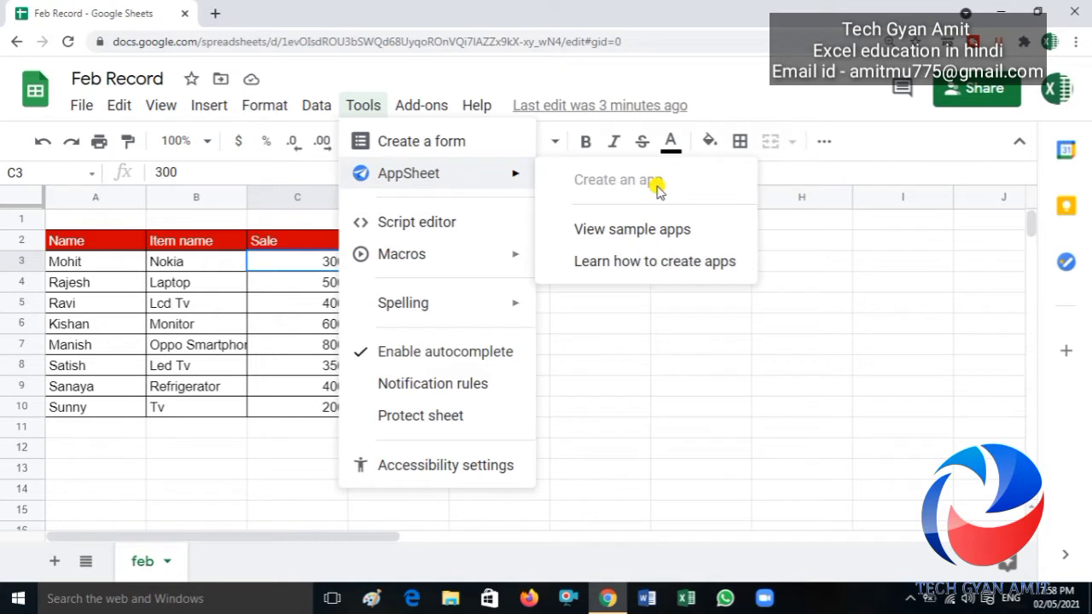
# - Search for app sheets in a new tab, open the AppSheet website, then return to Feb Record
pyautogui.click(218, 14)
pyautogui.click(215, 36)
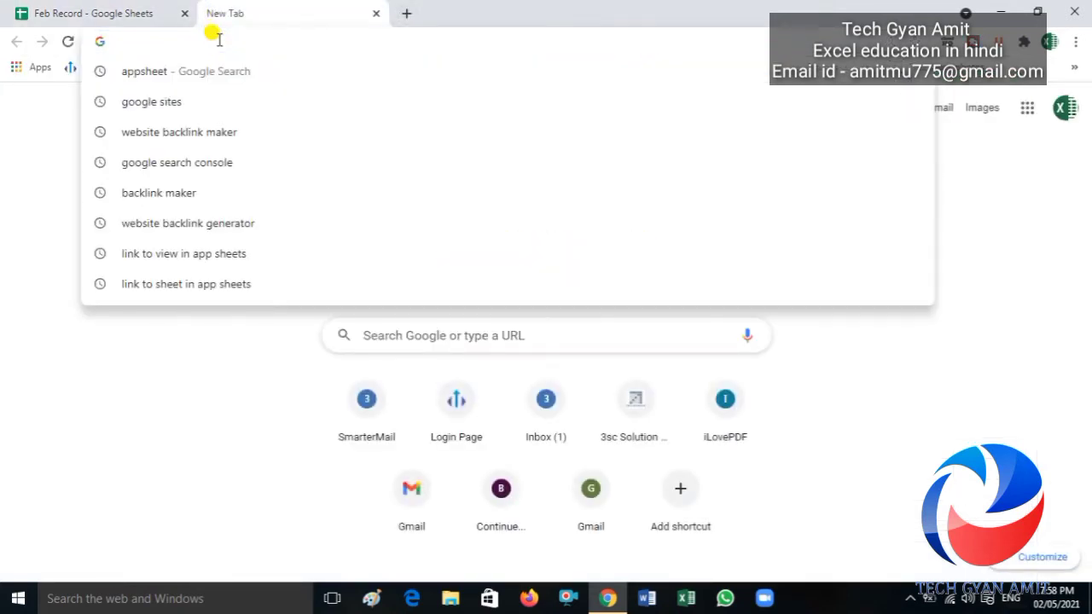
pyautogui.write('App')
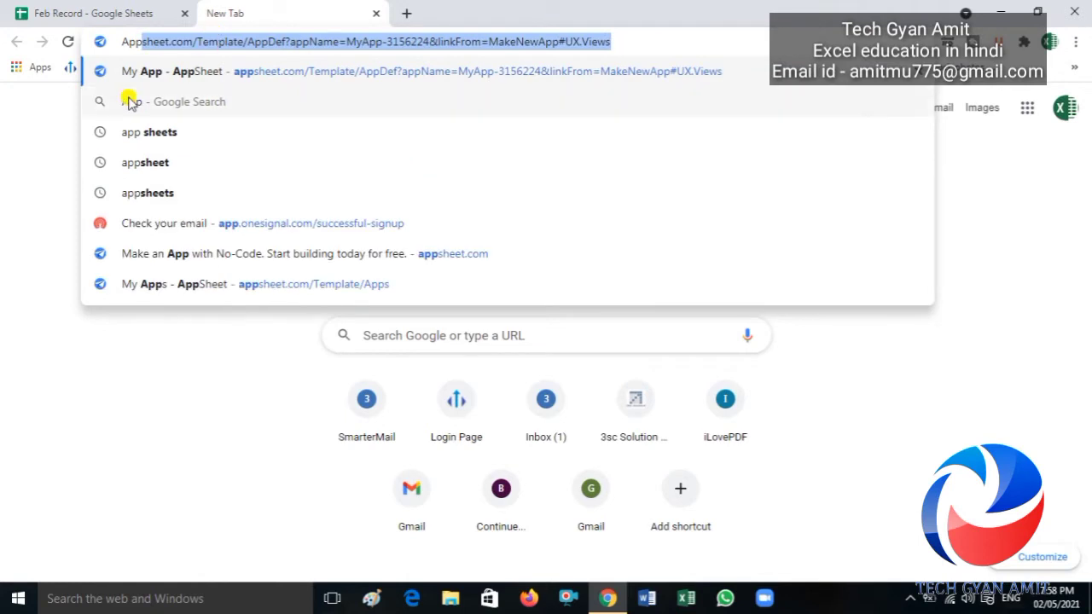
pyautogui.click(130, 144)
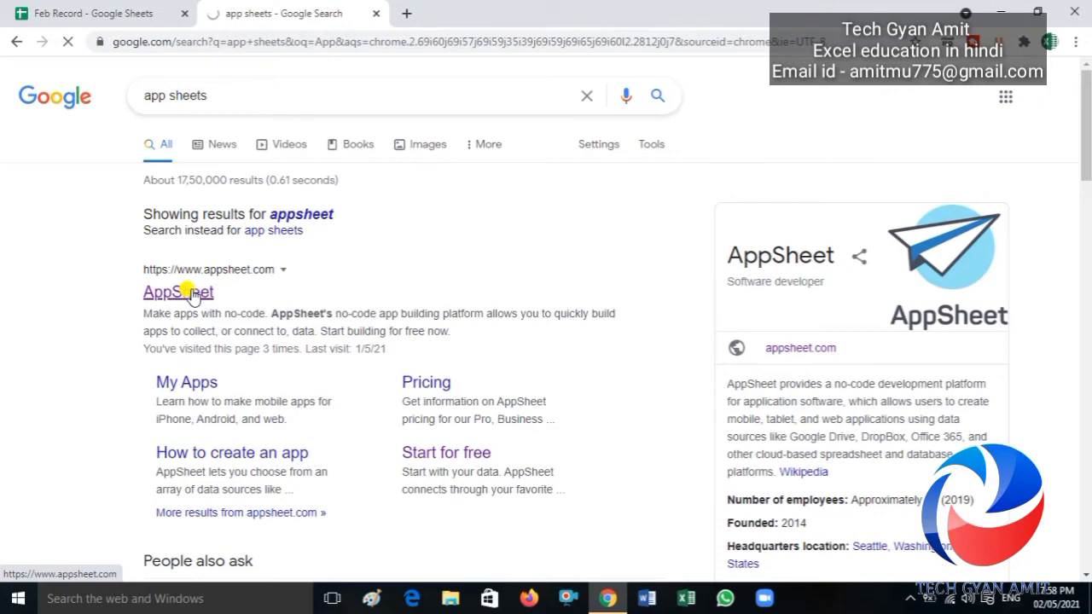
pyautogui.click(193, 294)
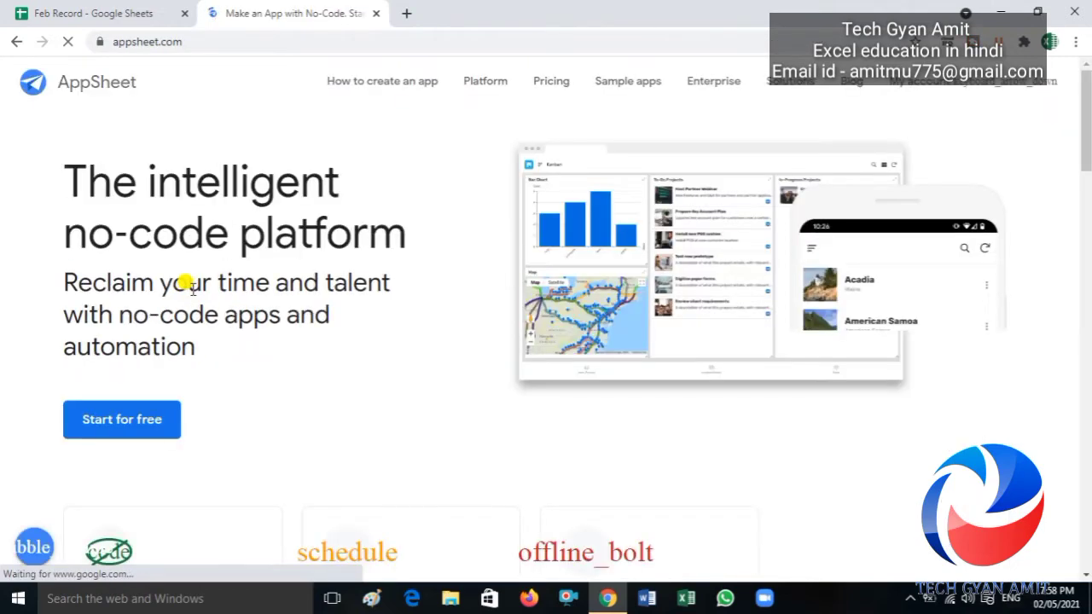
pyautogui.click(81, 13)
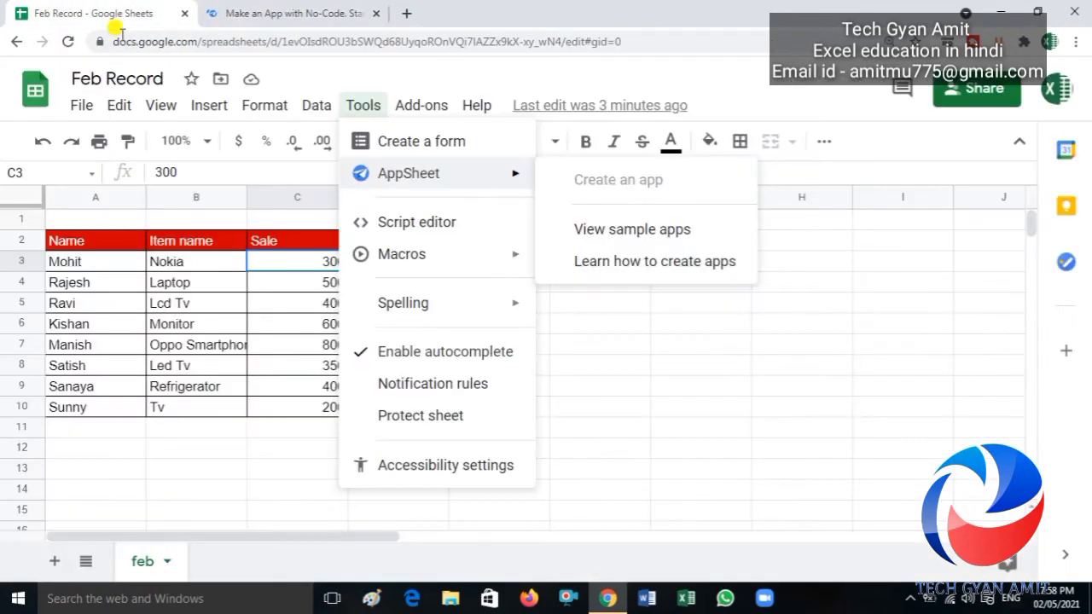
# - On the AppSheet website, choose Start for free and then Make a new app
pyautogui.click(265, 12)
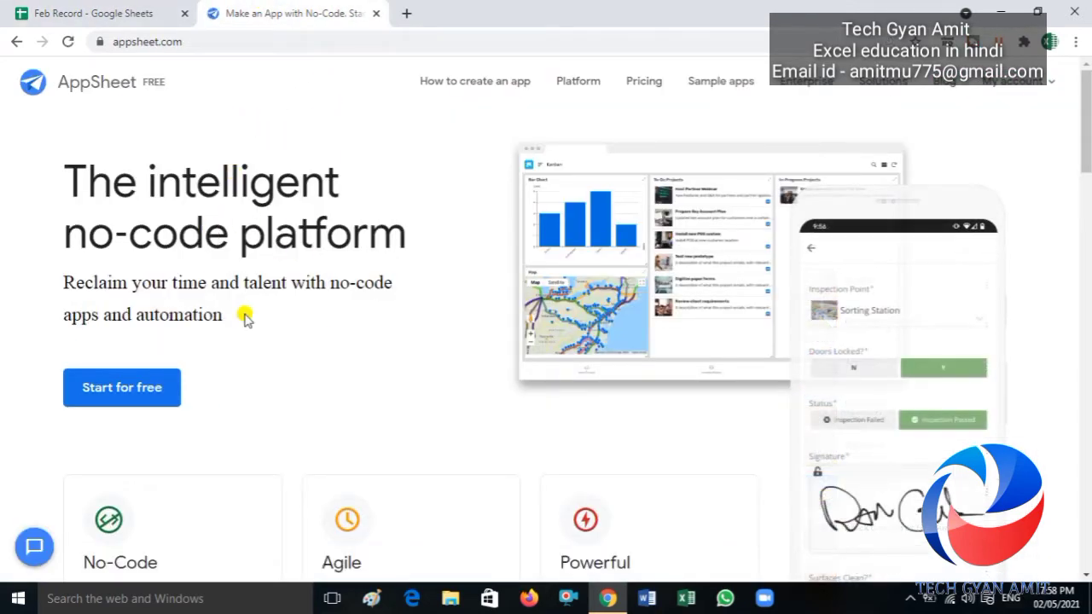
pyautogui.click(124, 399)
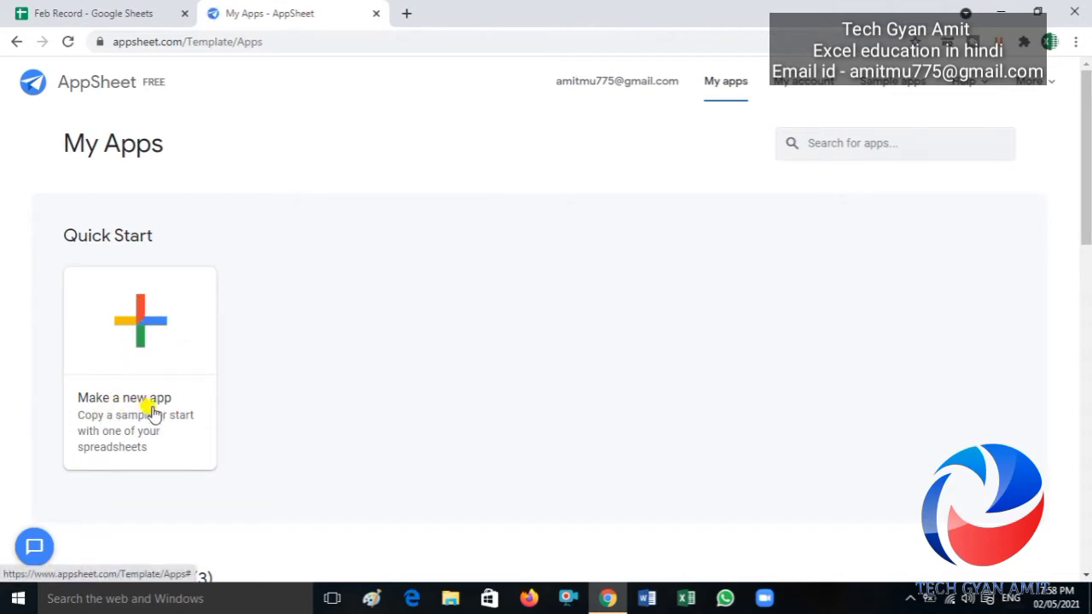
pyautogui.click(149, 346)
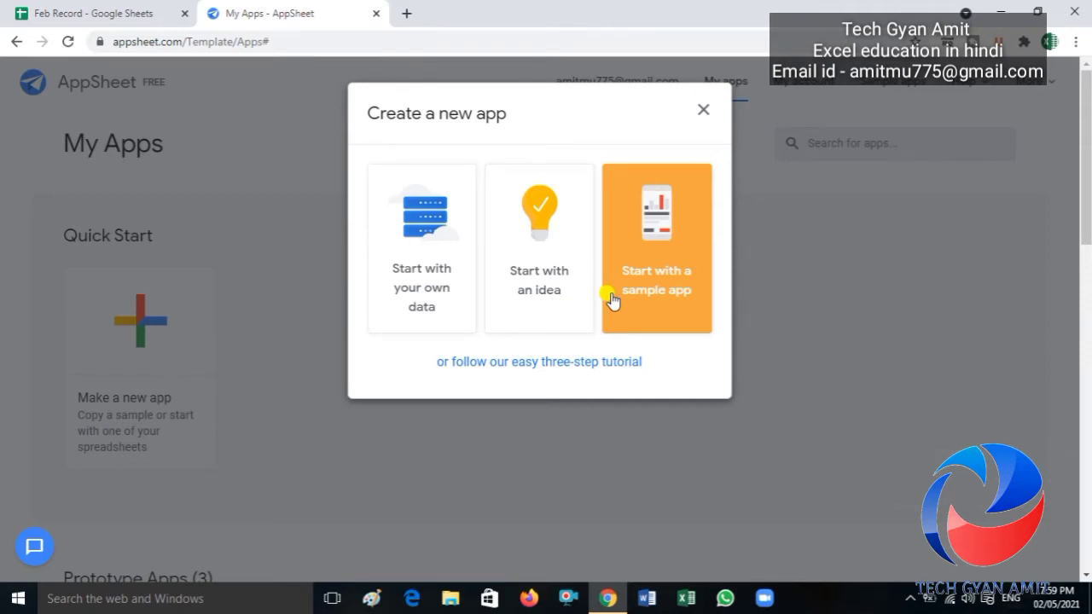
# - Start from your own data and name the app 'Feb Record', fixing the mistyped capital E
pyautogui.click(450, 253)
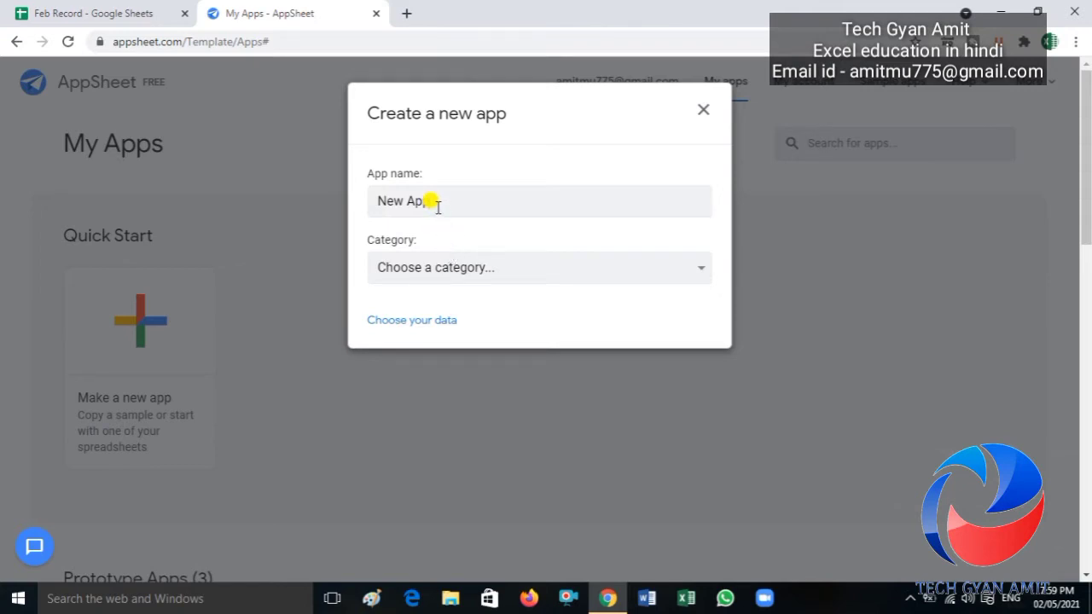
pyautogui.press('BackSpace')
pyautogui.press('BackSpace')
pyautogui.press('BackSpace')
pyautogui.write('Fe')
pyautogui.write('b REc')
pyautogui.write('ord')
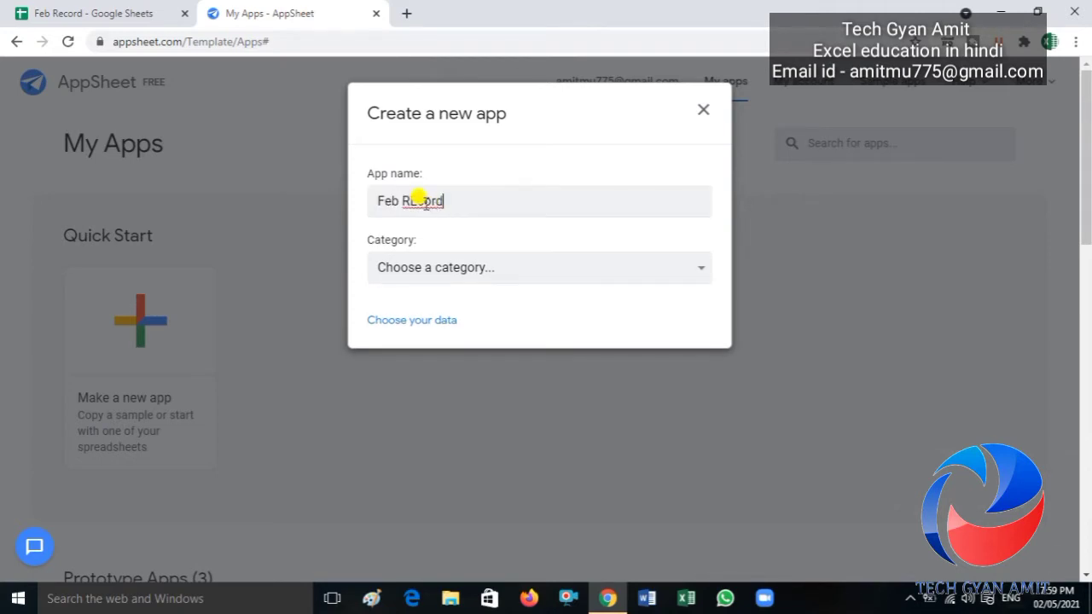
pyautogui.click(415, 200)
pyautogui.press('BackSpace')
pyautogui.write('e')
# - Set the app category to Education & Training and proceed to choosing the data file
pyautogui.click(453, 270)
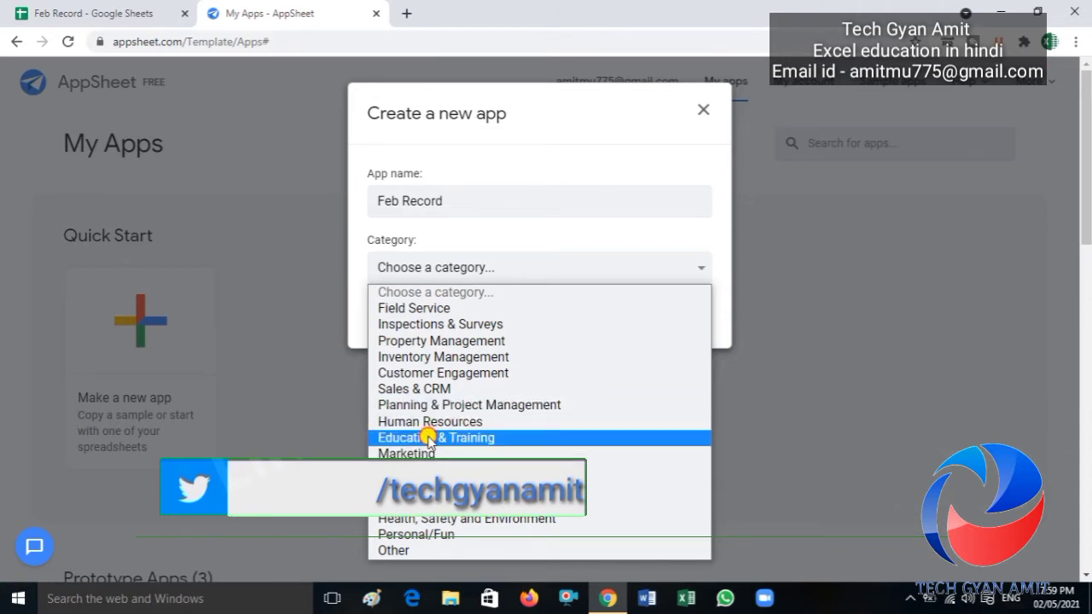
pyautogui.click(428, 438)
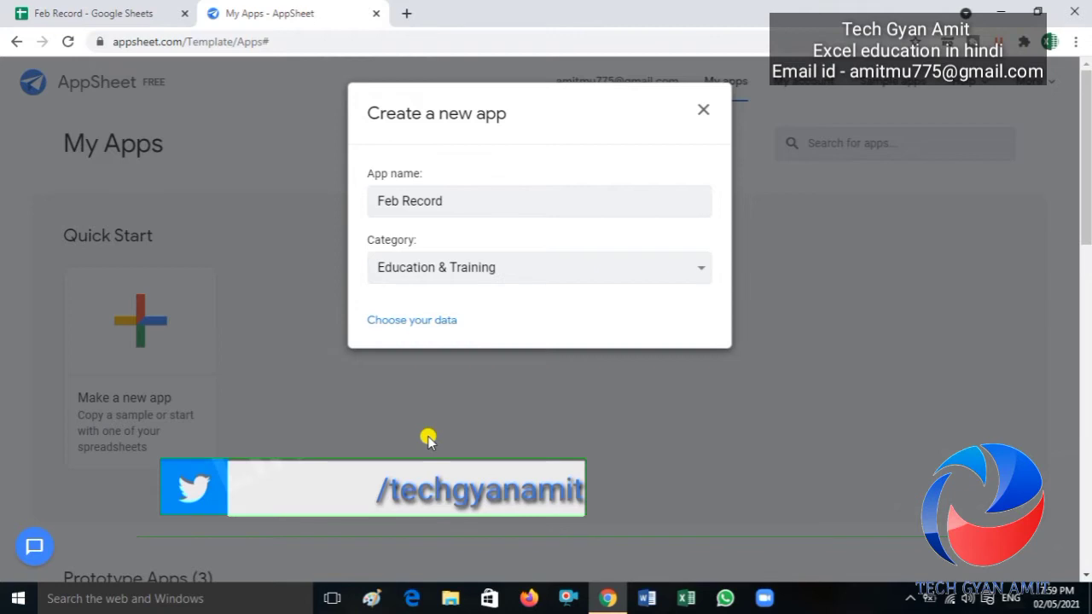
pyautogui.click(446, 322)
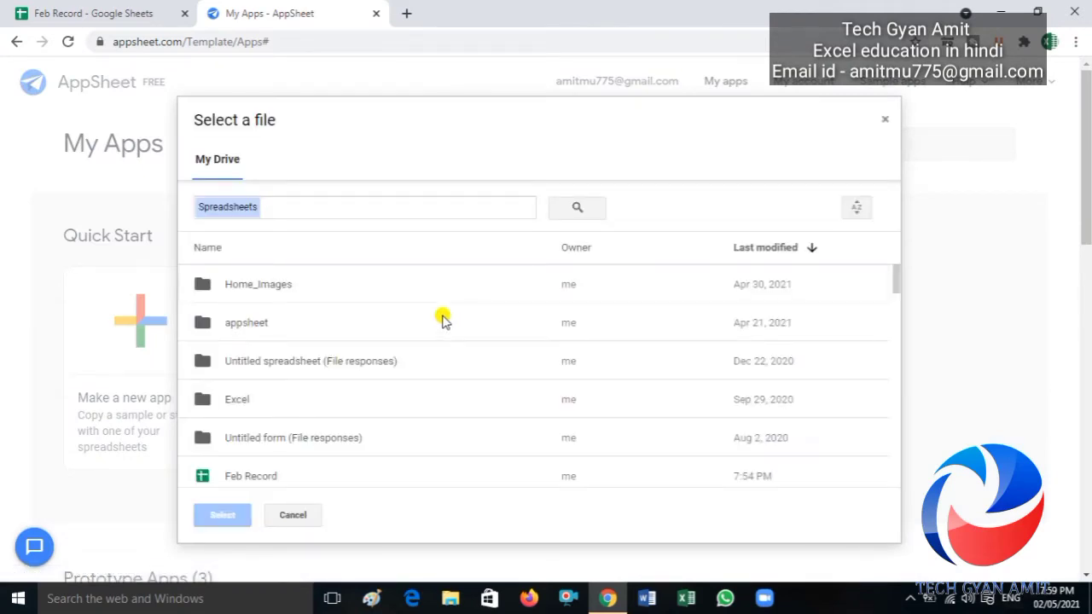
# - Search Drive for 'Feb' and pick the Feb Record spreadsheet as the app's data
pyautogui.click(376, 209)
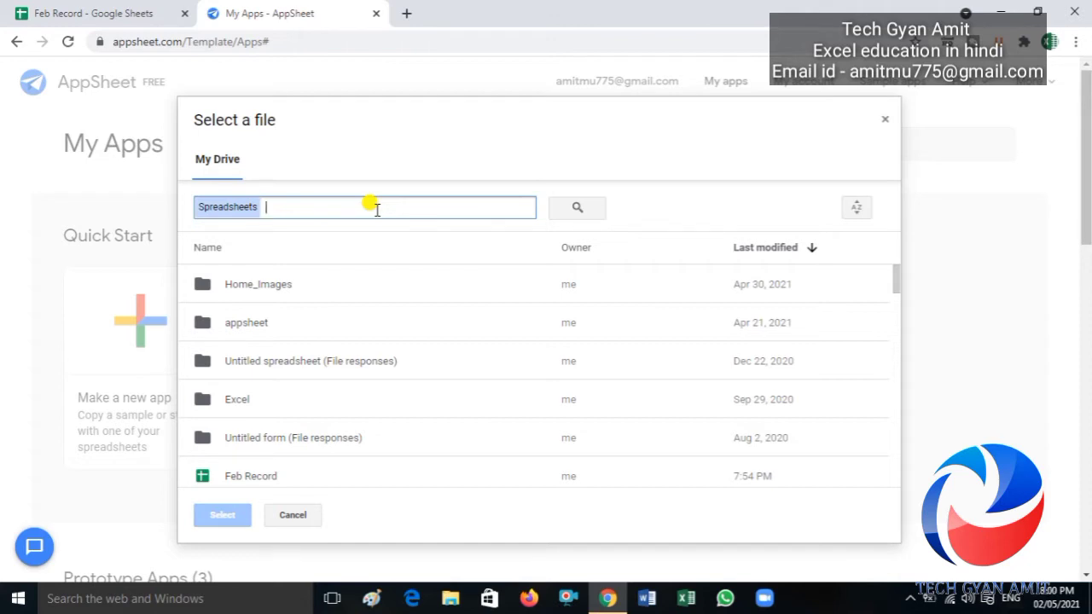
pyautogui.write('Feb')
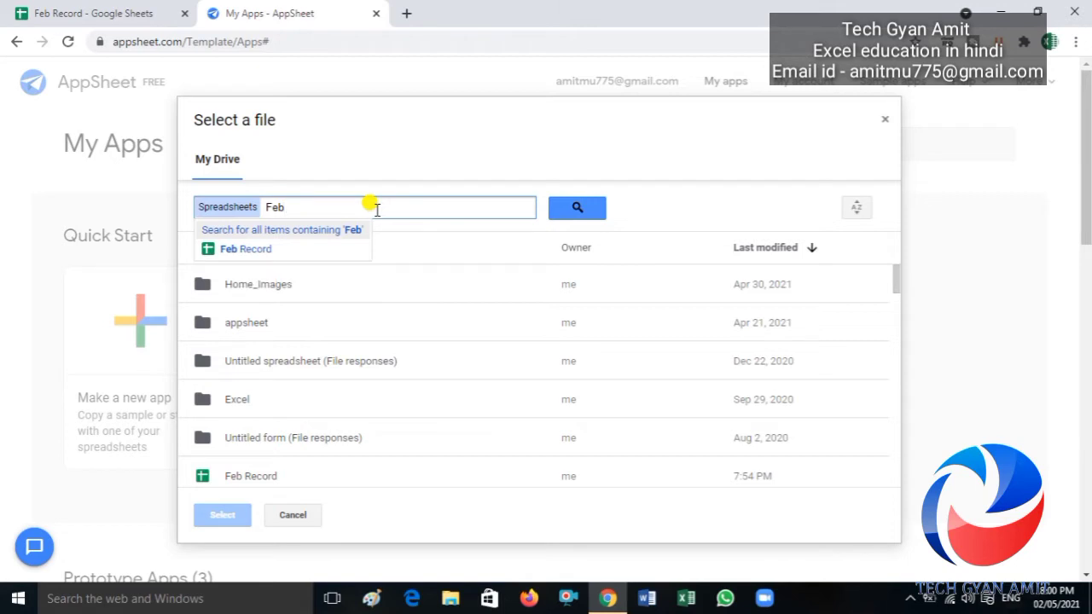
pyautogui.click(288, 249)
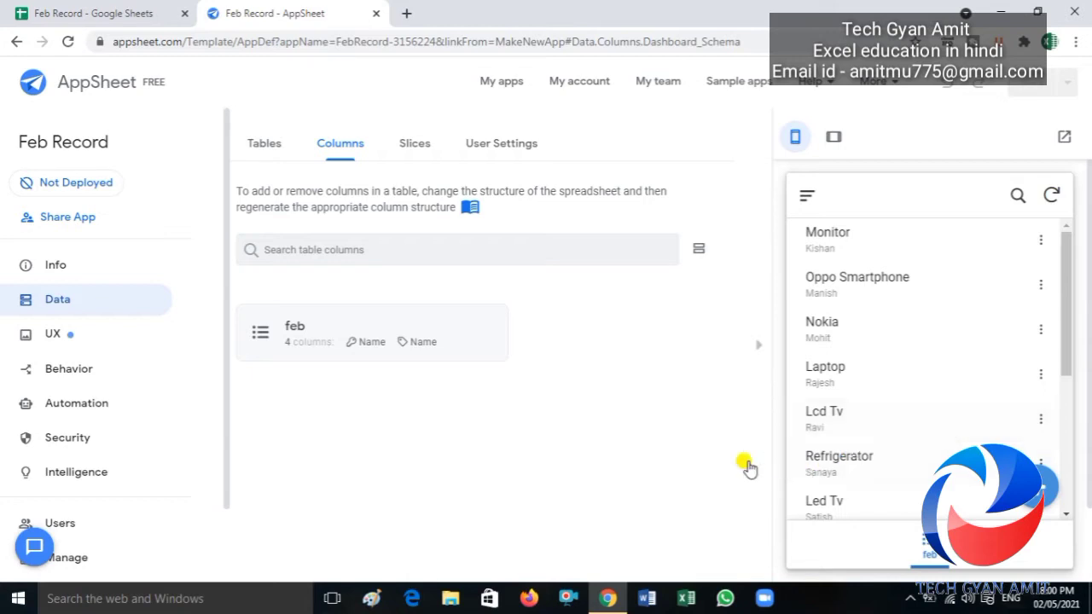
pyautogui.click(309, 341)
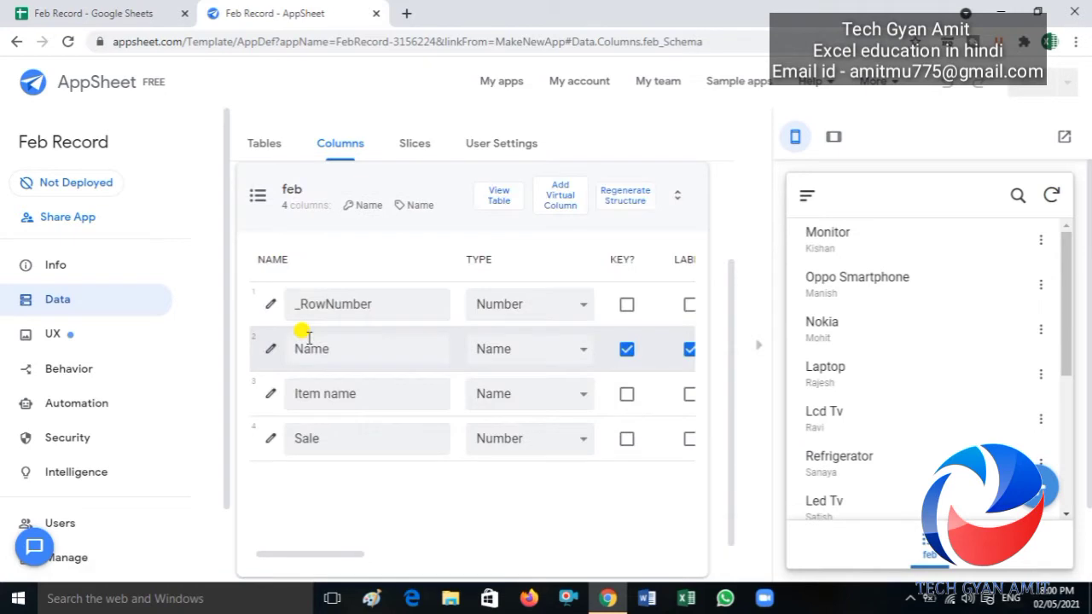
pyautogui.click(96, 9)
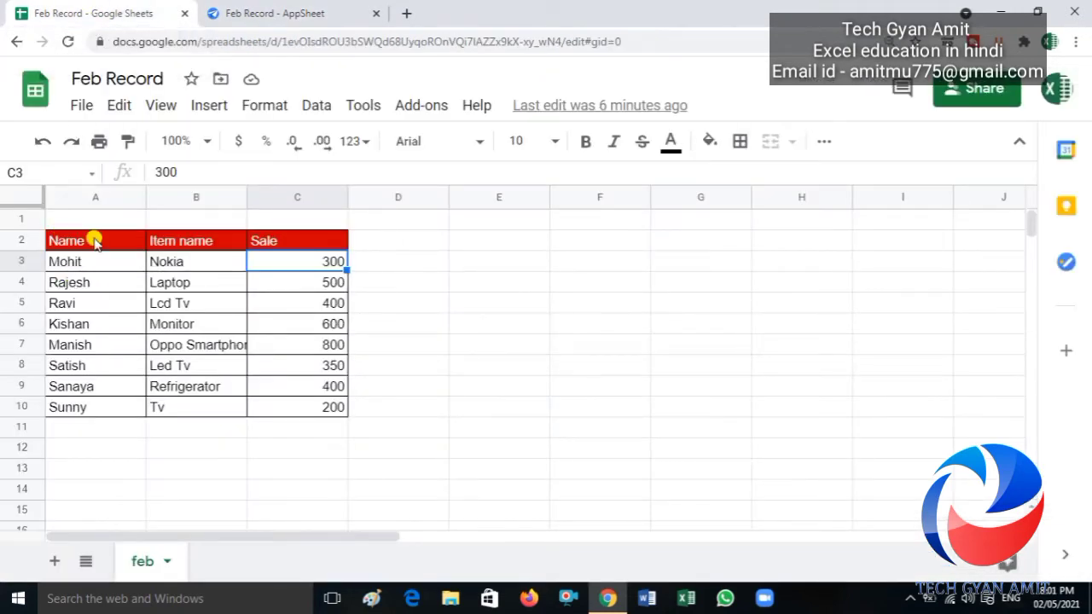
pyautogui.click(316, 10)
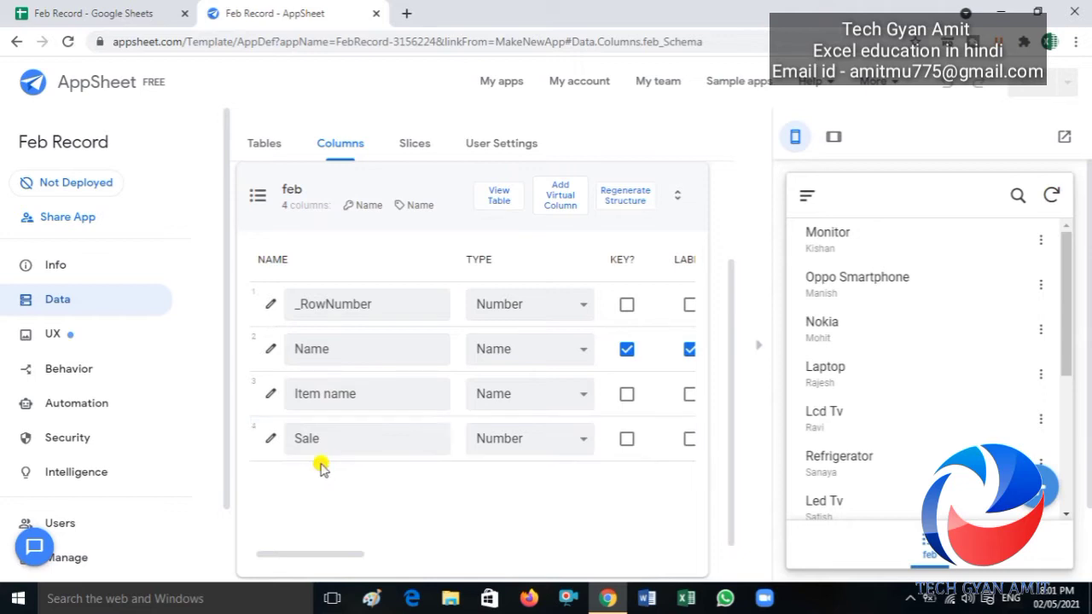
pyautogui.moveTo(310, 555)
pyautogui.mouseDown()
pyautogui.moveTo(439, 550)
pyautogui.moveTo(321, 547)
pyautogui.moveTo(253, 526)
pyautogui.mouseUp()
pyautogui.click(313, 350)
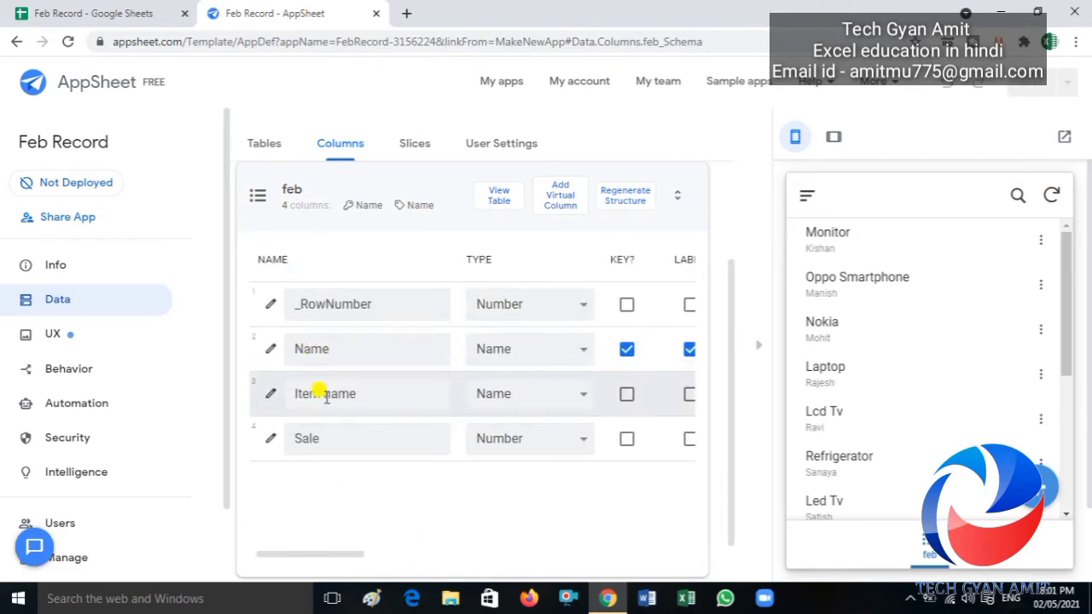
pyautogui.click(107, 6)
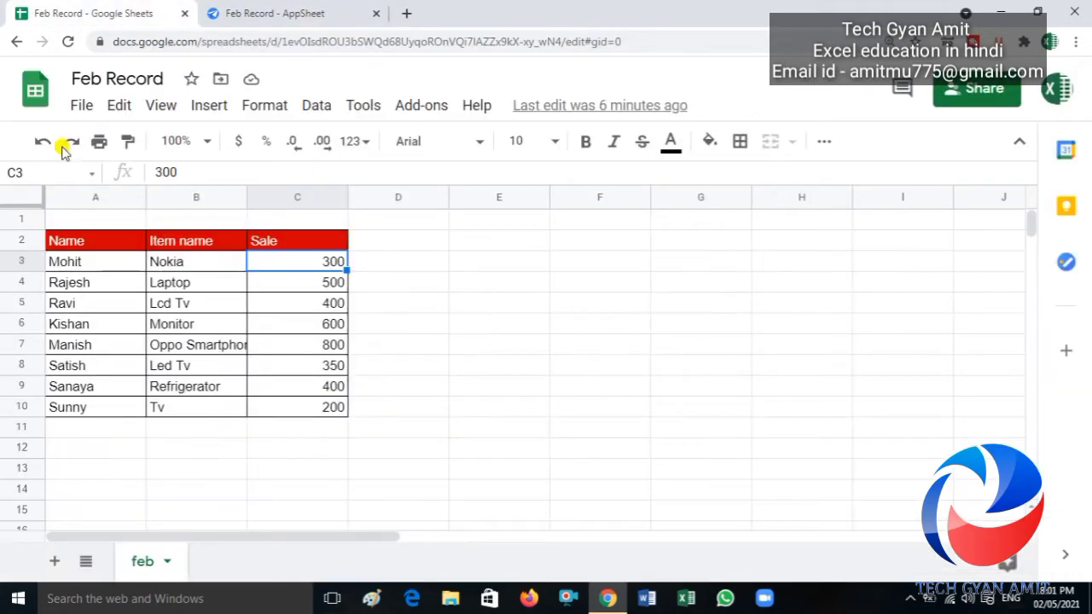
pyautogui.click(314, 12)
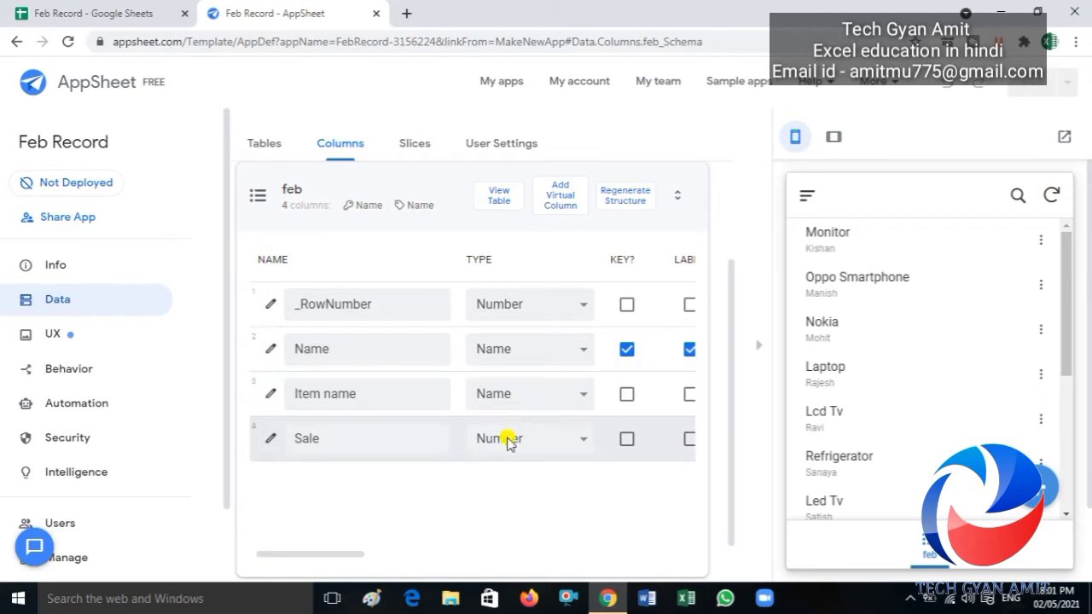
pyautogui.click(94, 13)
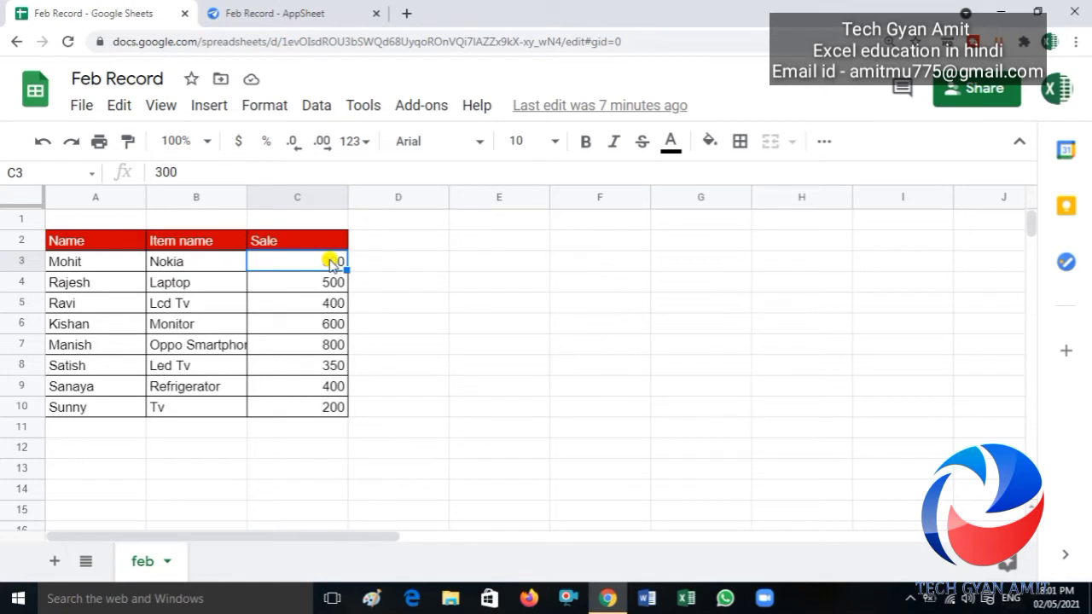
pyautogui.click(294, 12)
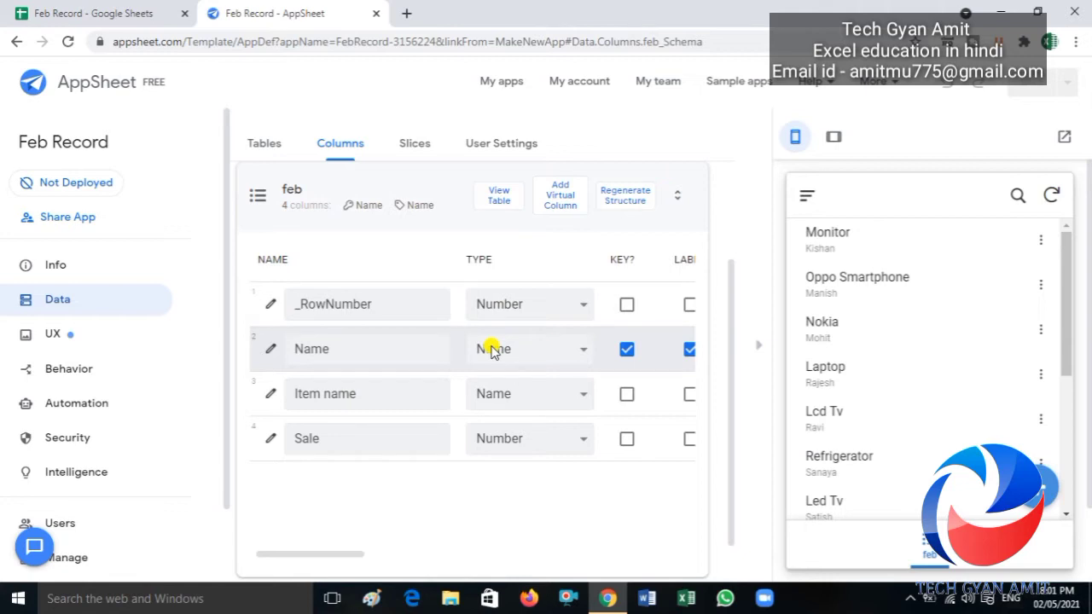
# - Change the Name column type to Enum, save, and check the Monitor record in the preview
pyautogui.click(583, 353)
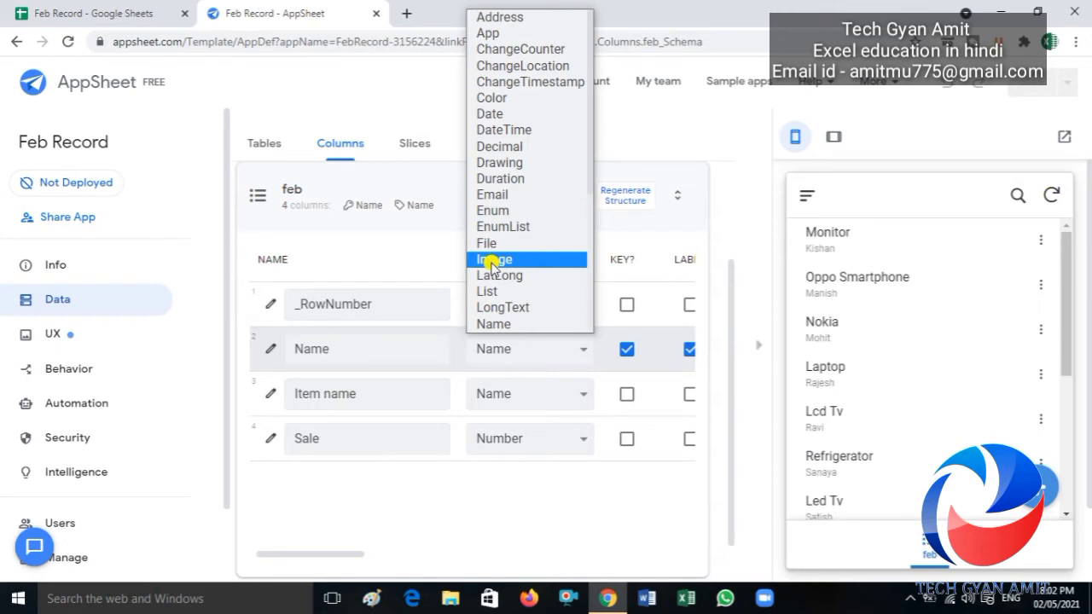
pyautogui.click(503, 213)
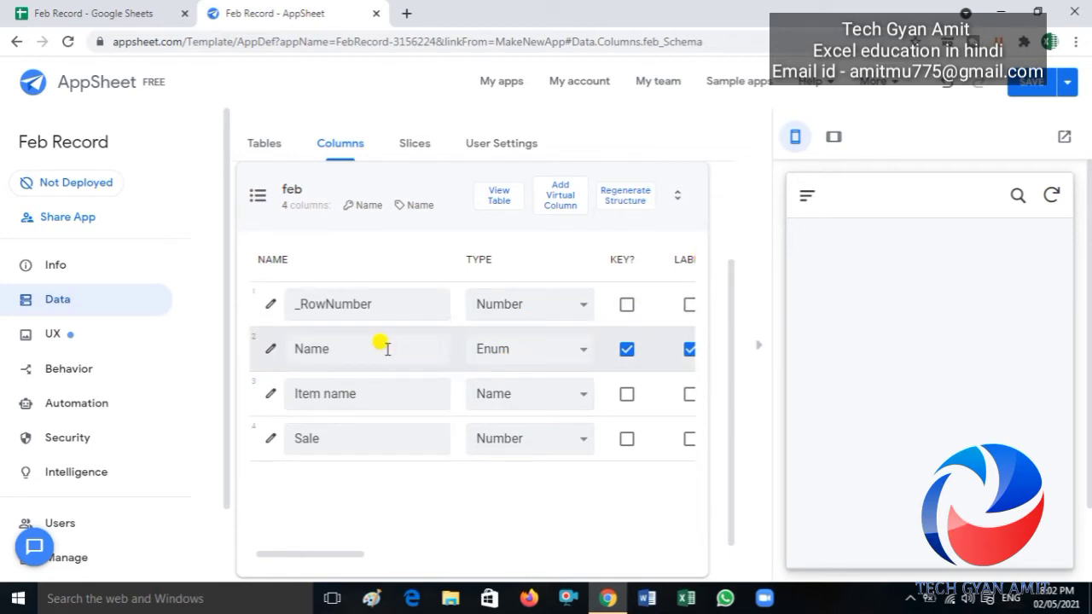
pyautogui.click(1030, 90)
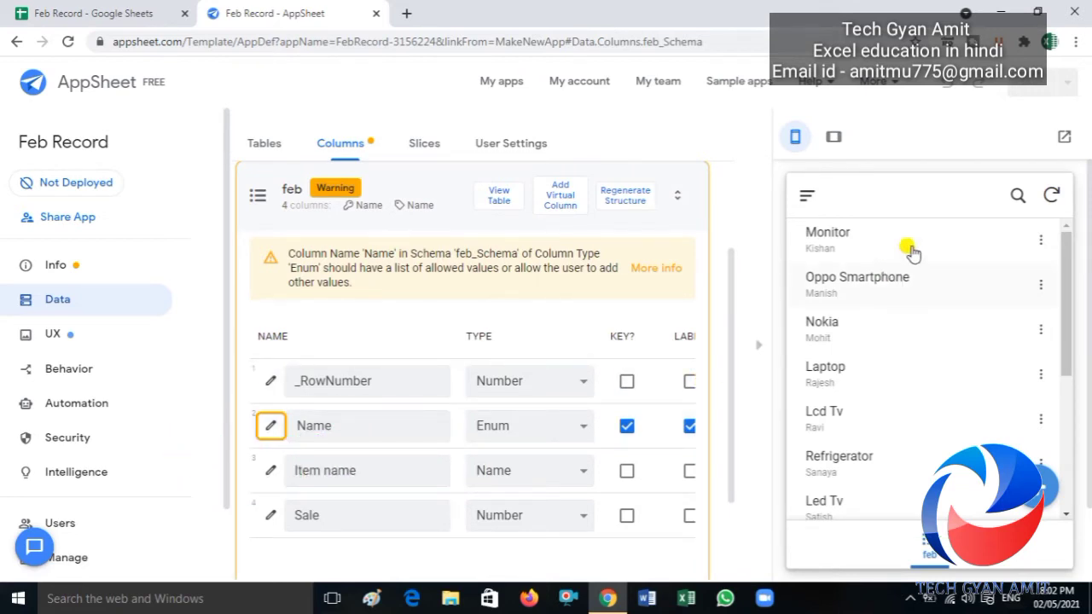
pyautogui.click(868, 245)
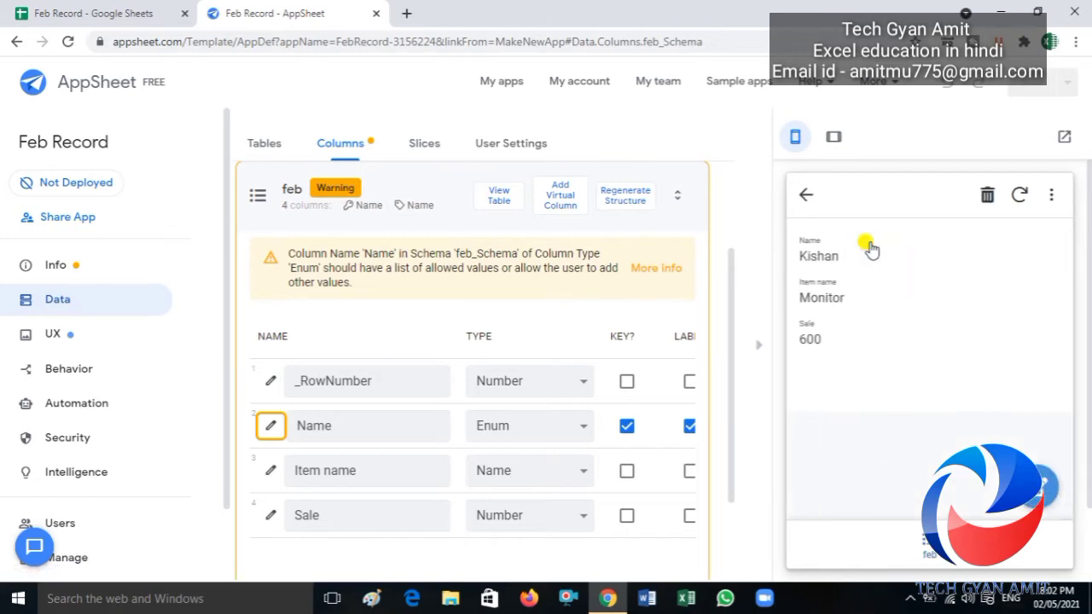
pyautogui.click(806, 194)
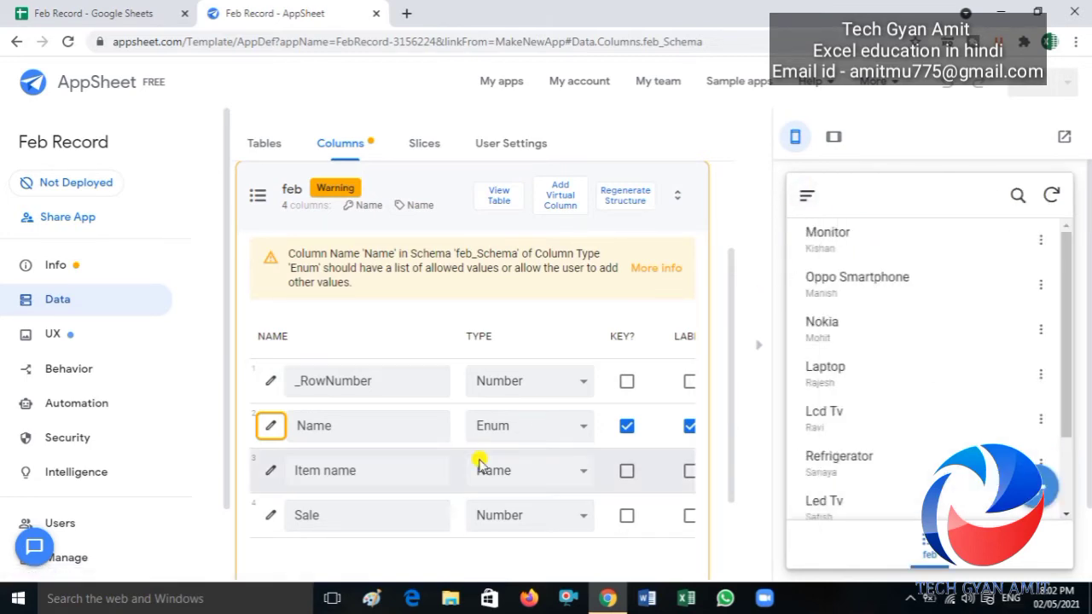
# - Switch the Name column's type from Enum back to Name and save the app
pyautogui.click(569, 428)
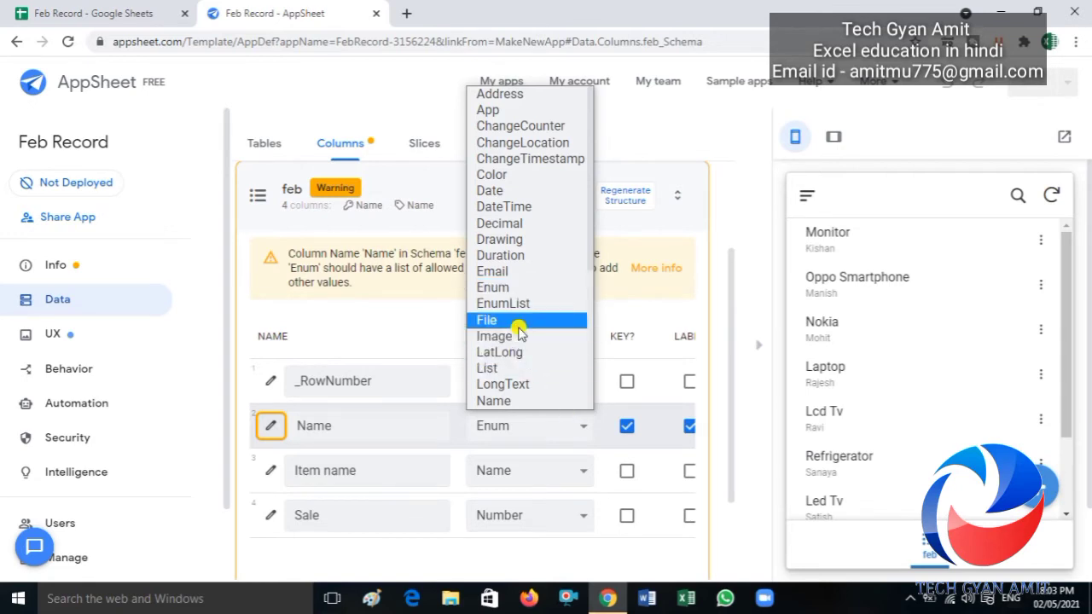
pyautogui.click(494, 400)
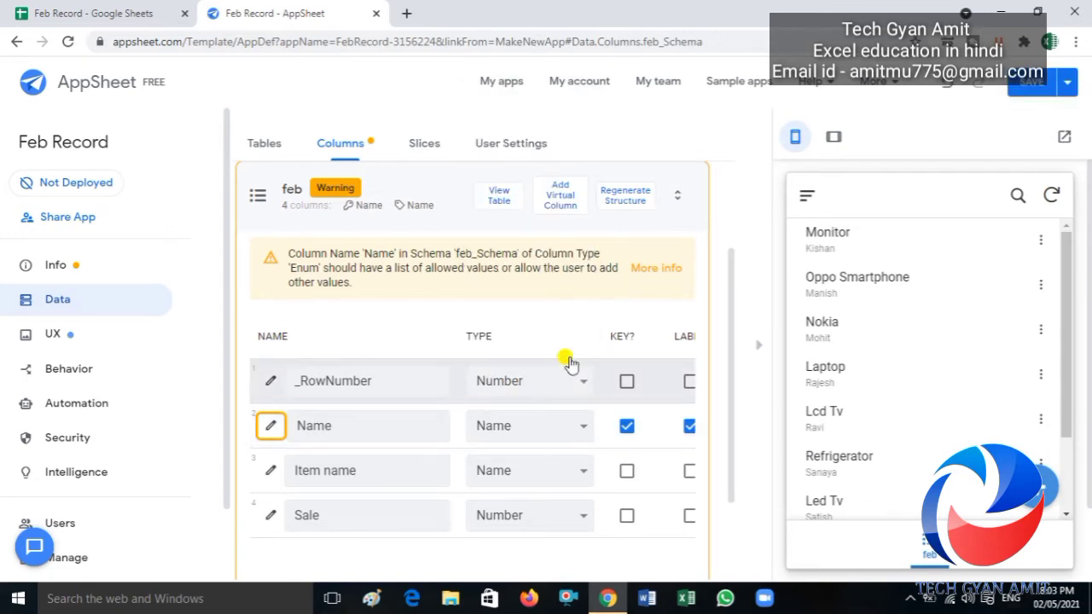
pyautogui.click(1029, 85)
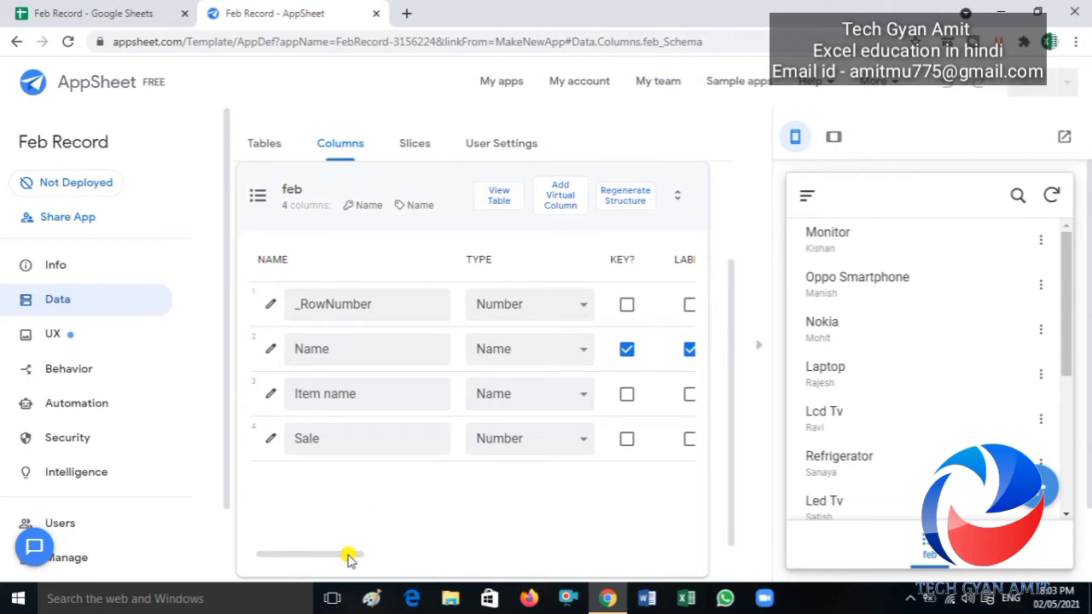
# - Scroll the columns table, tick REQUIRE? for Item name, and save the app
pyautogui.moveTo(344, 555); pyautogui.dragTo(429, 548)
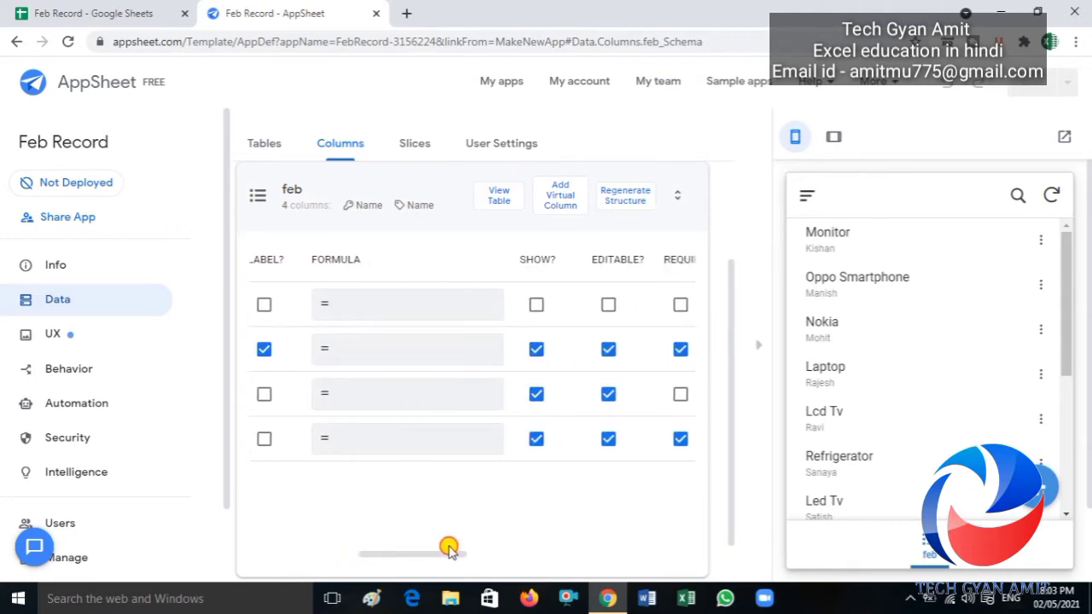
pyautogui.moveTo(429, 548); pyautogui.dragTo(461, 546)
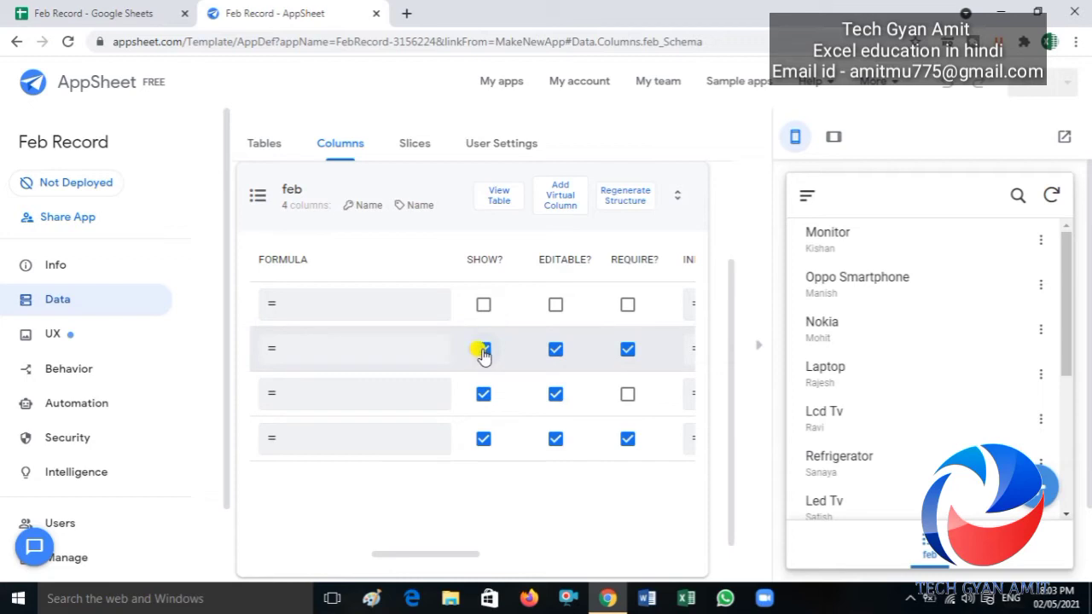
pyautogui.click(483, 351)
pyautogui.click(484, 351)
pyautogui.click(627, 397)
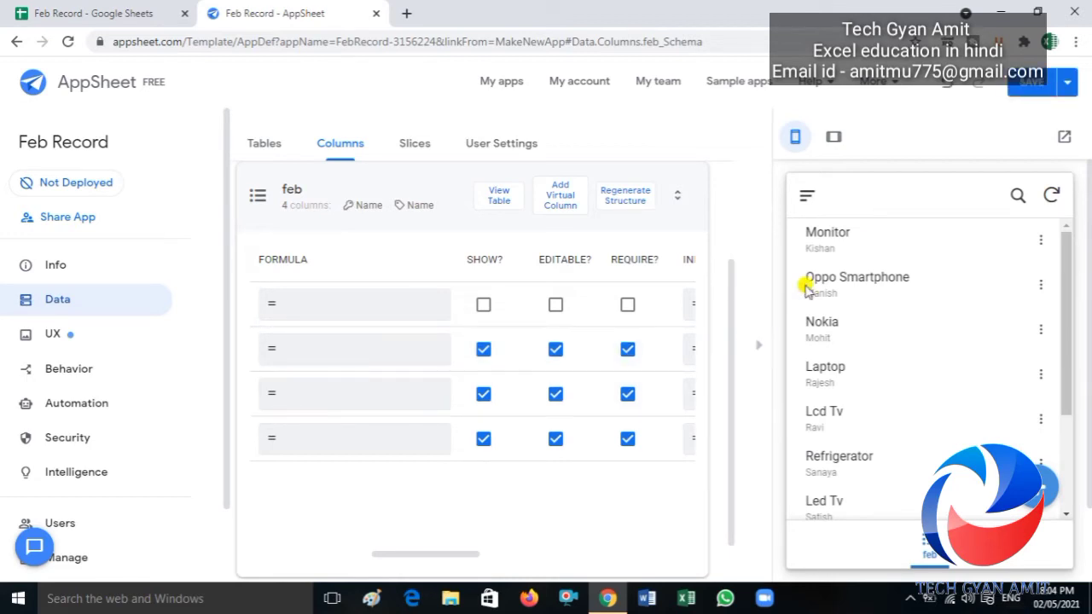
pyautogui.click(1023, 98)
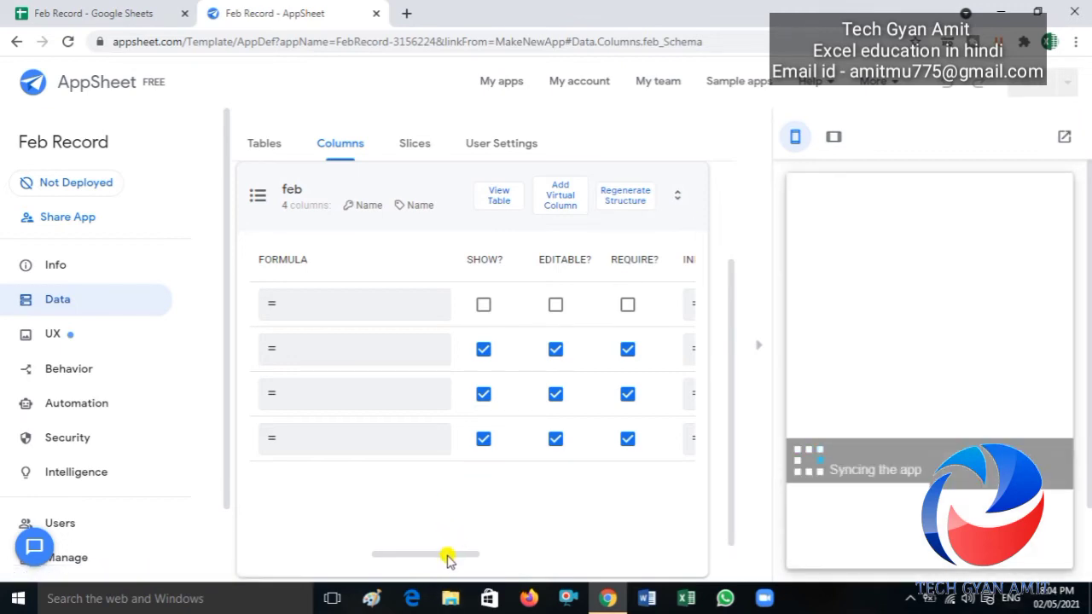
# - Scroll back through the feb column settings and open the Tables pane under Data
pyautogui.moveTo(449, 554); pyautogui.dragTo(556, 553)
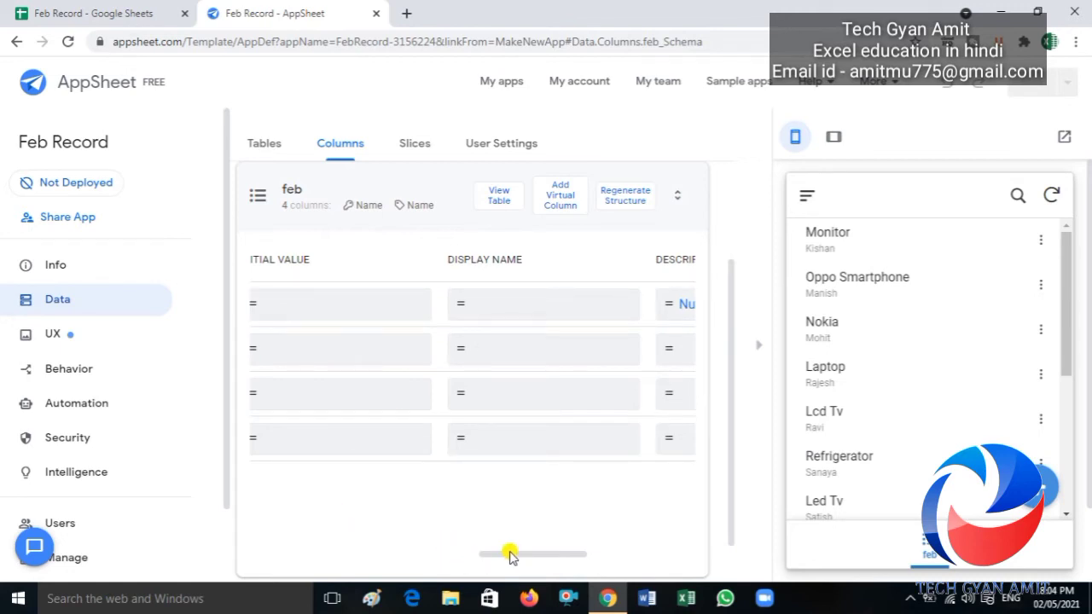
pyautogui.moveTo(510, 555); pyautogui.dragTo(623, 544)
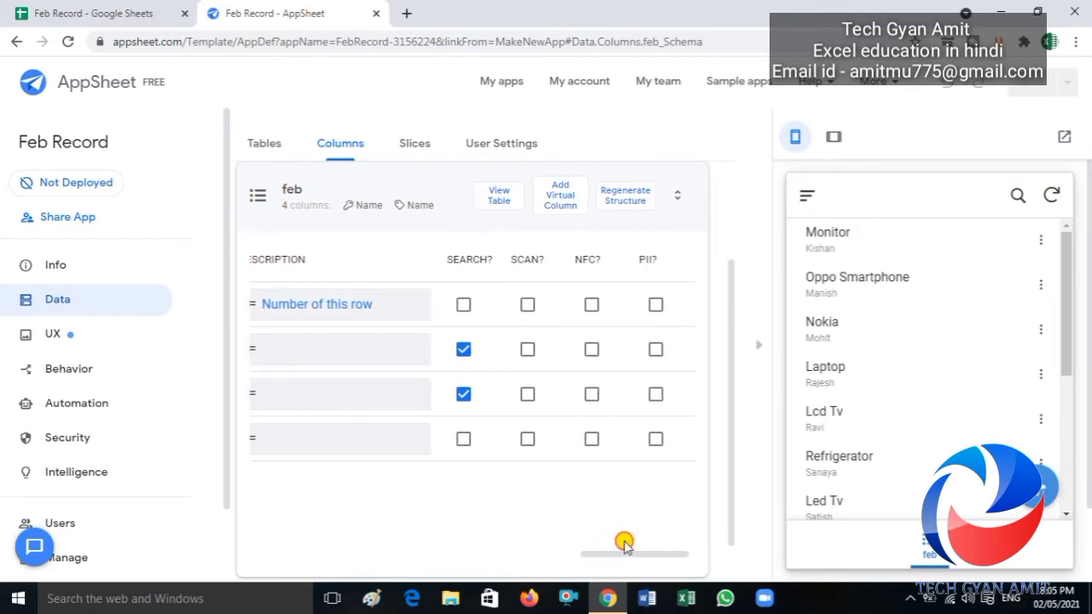
pyautogui.moveTo(623, 546)
pyautogui.mouseDown()
pyautogui.moveTo(527, 497)
pyautogui.moveTo(609, 487)
pyautogui.mouseUp()
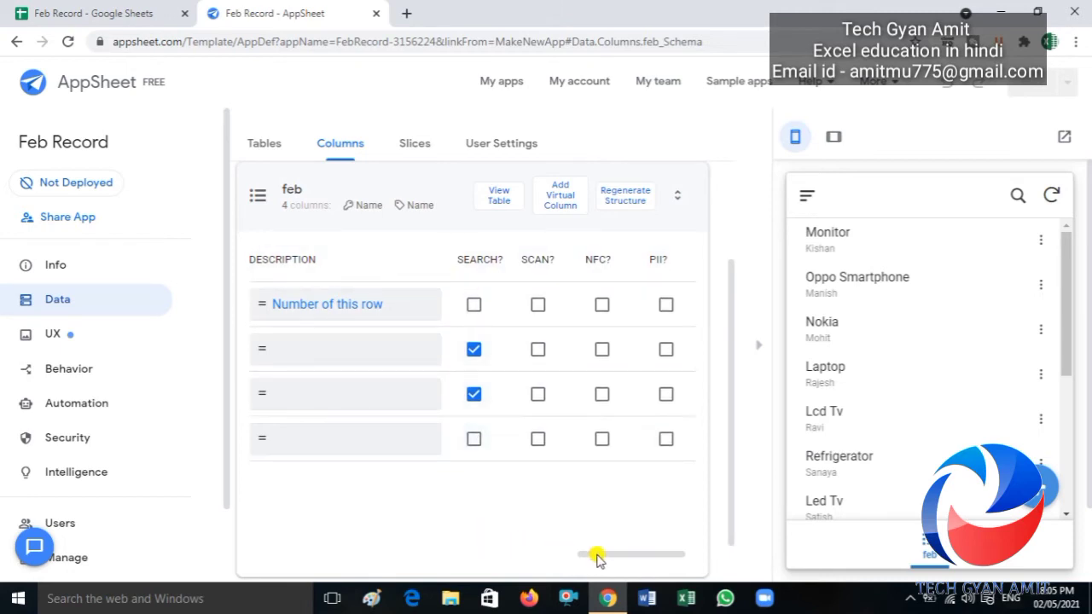
pyautogui.moveTo(597, 556)
pyautogui.mouseDown()
pyautogui.moveTo(529, 553)
pyautogui.moveTo(349, 500)
pyautogui.moveTo(295, 502)
pyautogui.mouseUp()
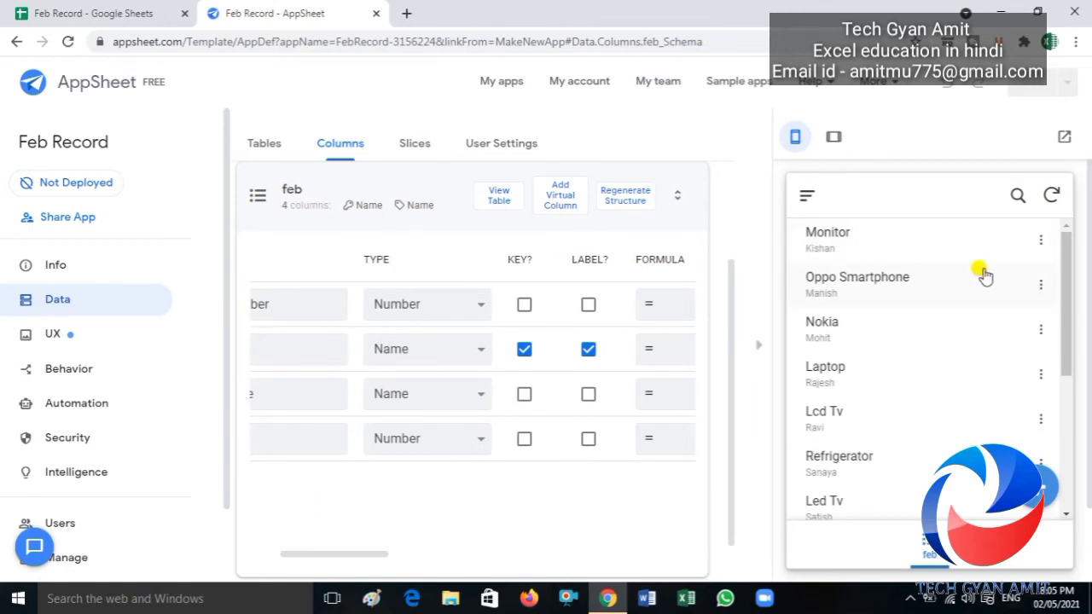
pyautogui.click(261, 144)
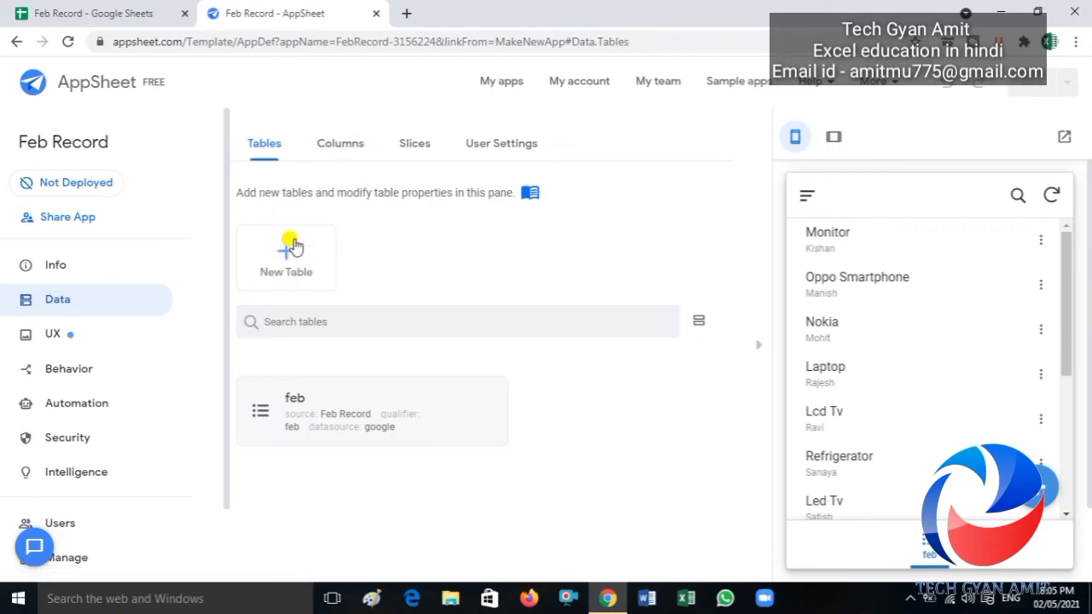
# - In the Feb Record spreadsheet, add a blank sheet and rename it 'My Record'
pyautogui.click(115, 15)
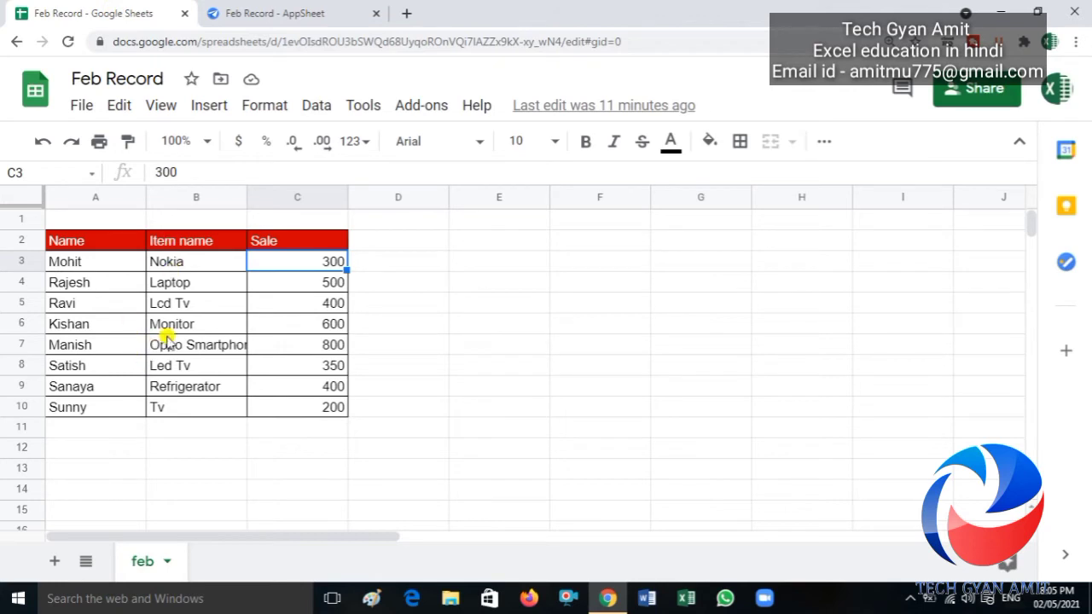
pyautogui.click(54, 563)
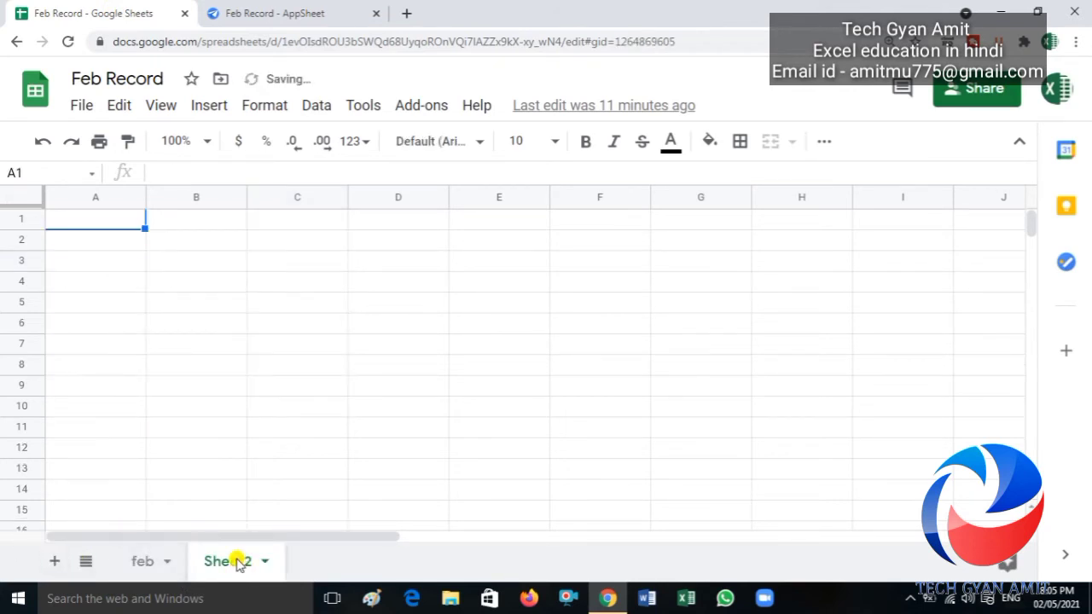
pyautogui.doubleClick(237, 563)
pyautogui.write('M')
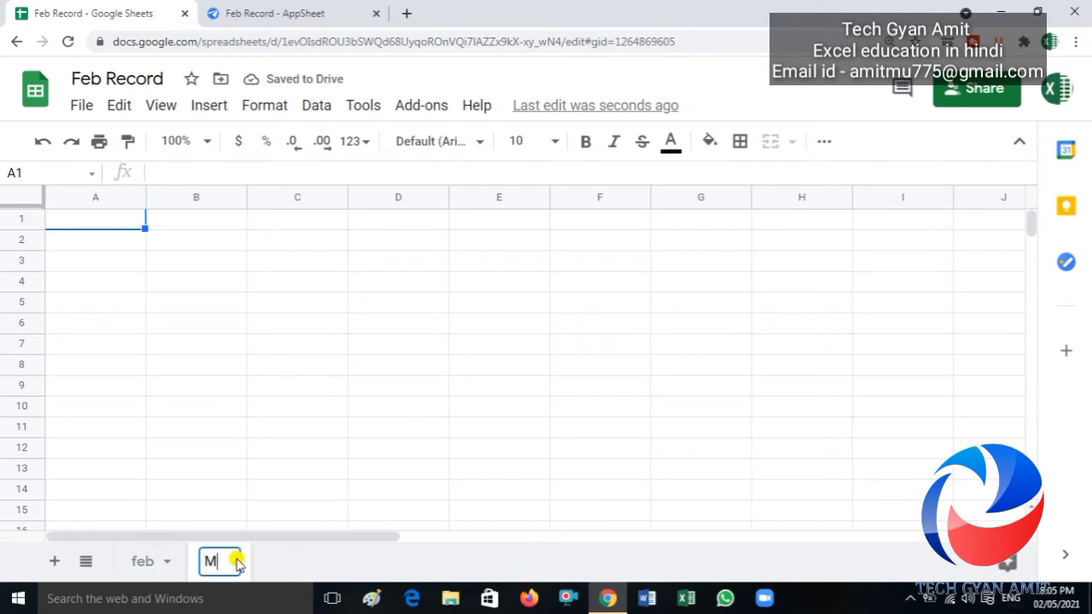
pyautogui.write('y Rec')
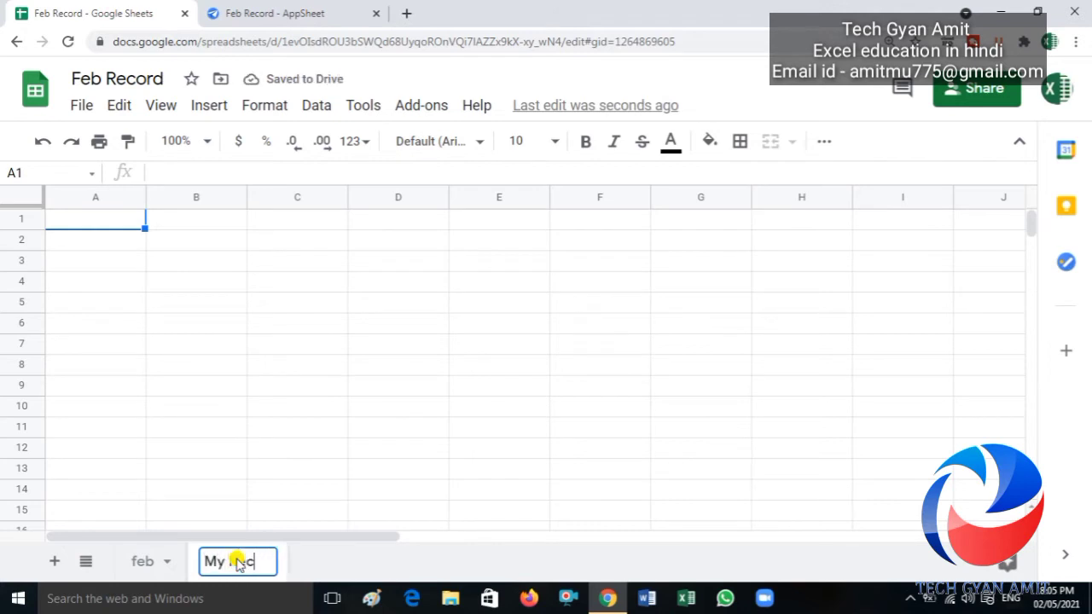
pyautogui.write('ord')
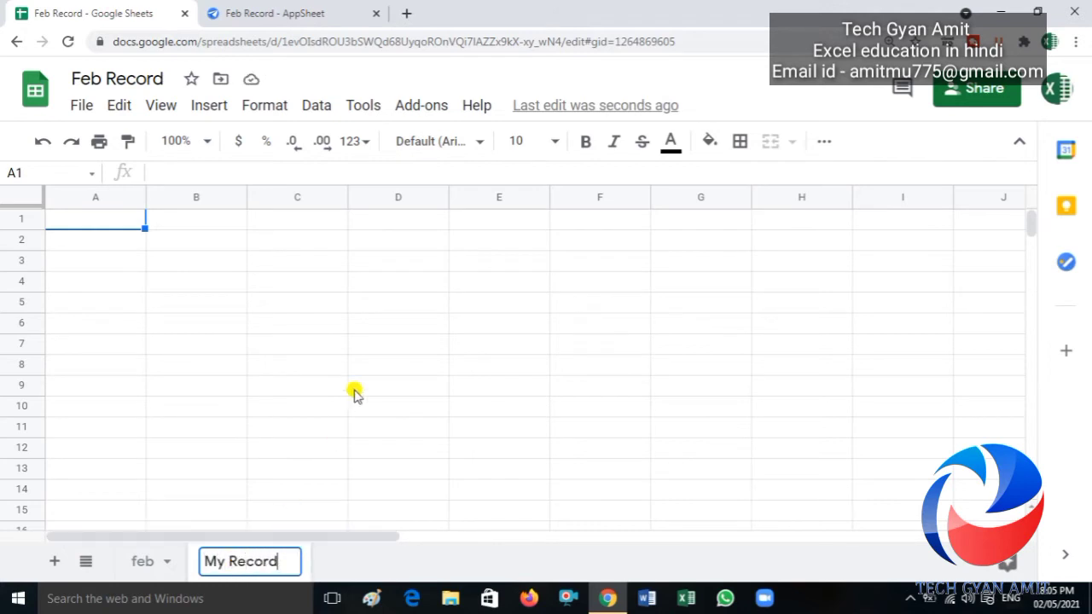
pyautogui.click(355, 394)
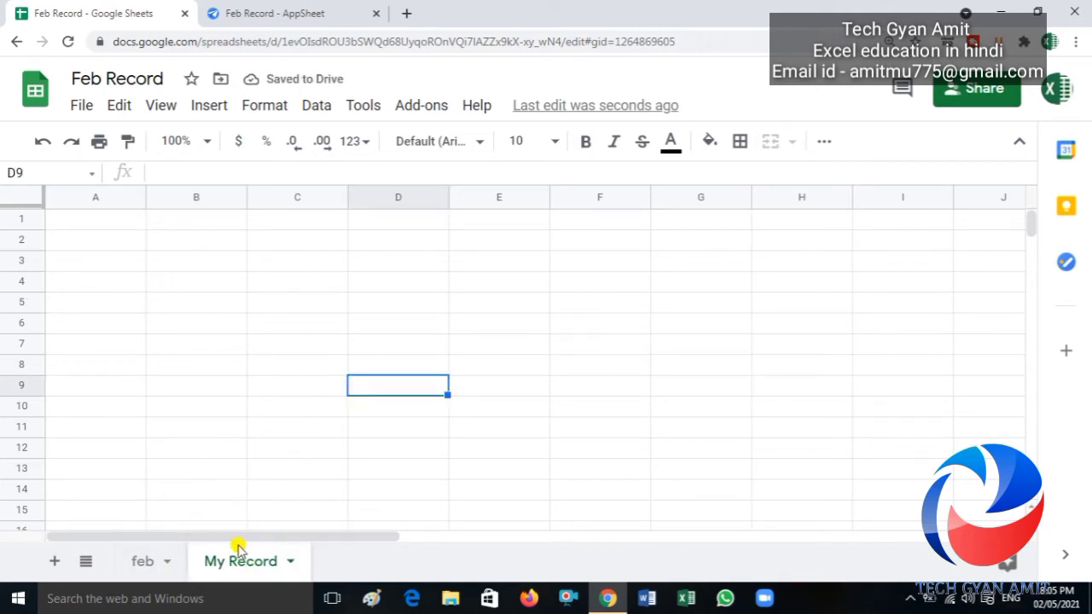
# - Start a new table using the Google Drive spreadsheet Feb Record as its source
pyautogui.click(273, 11)
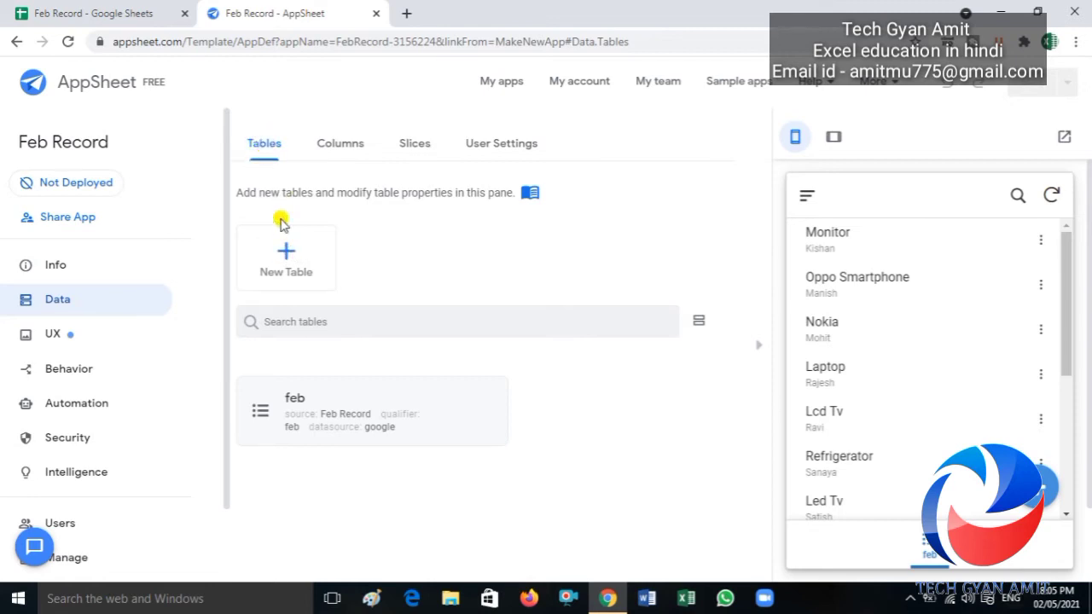
pyautogui.click(290, 270)
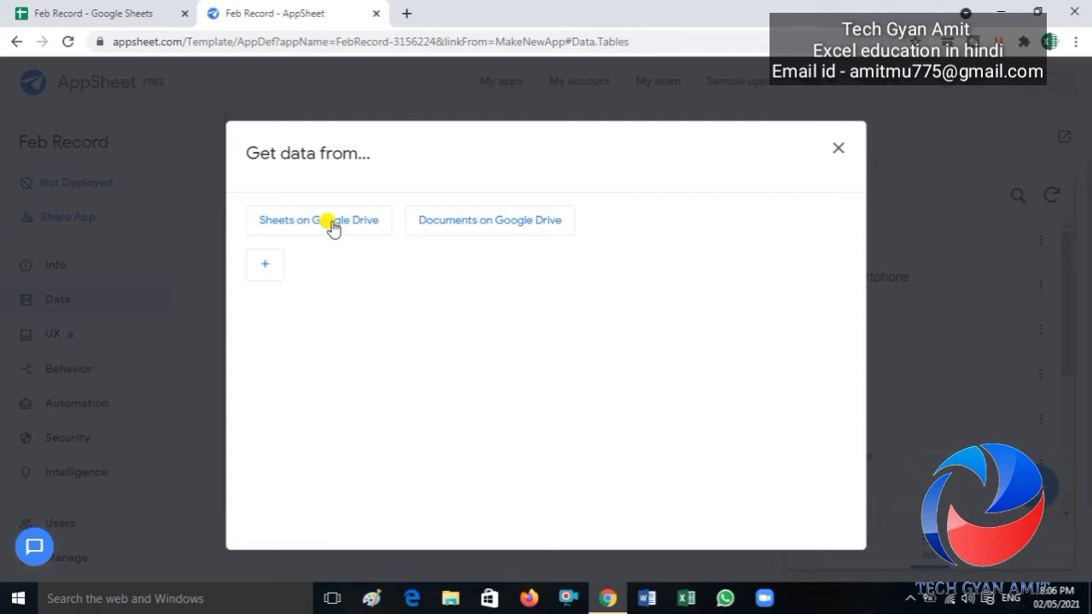
pyautogui.click(333, 223)
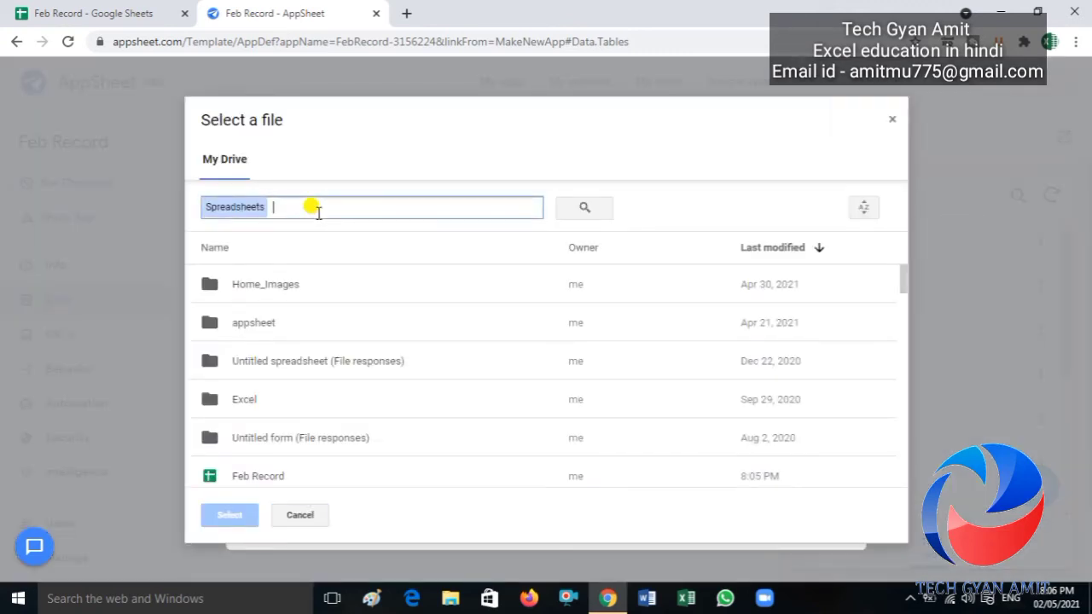
pyautogui.write('FEb')
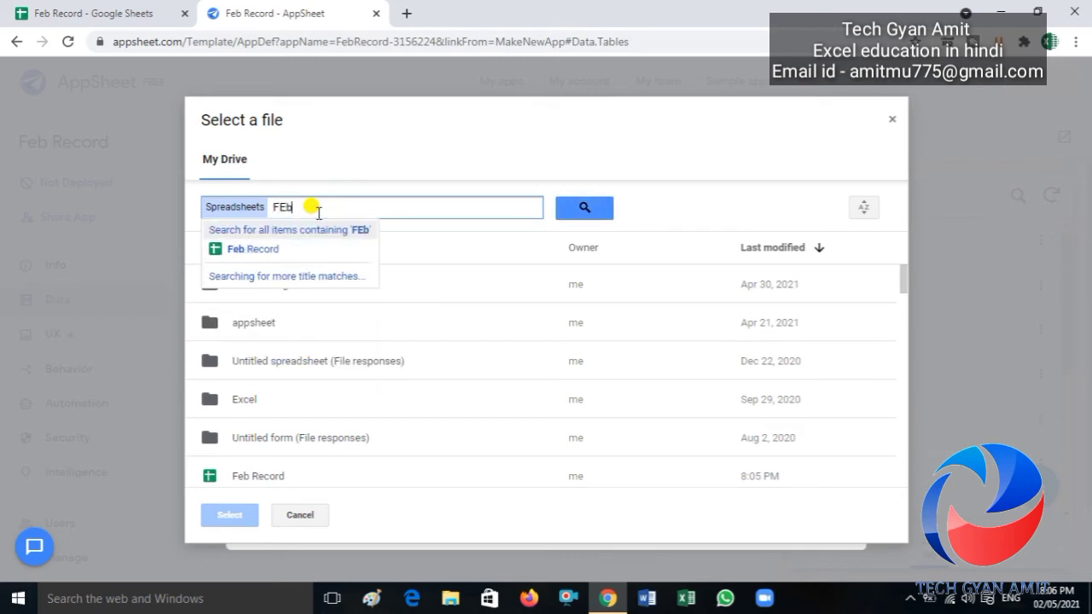
pyautogui.click(240, 249)
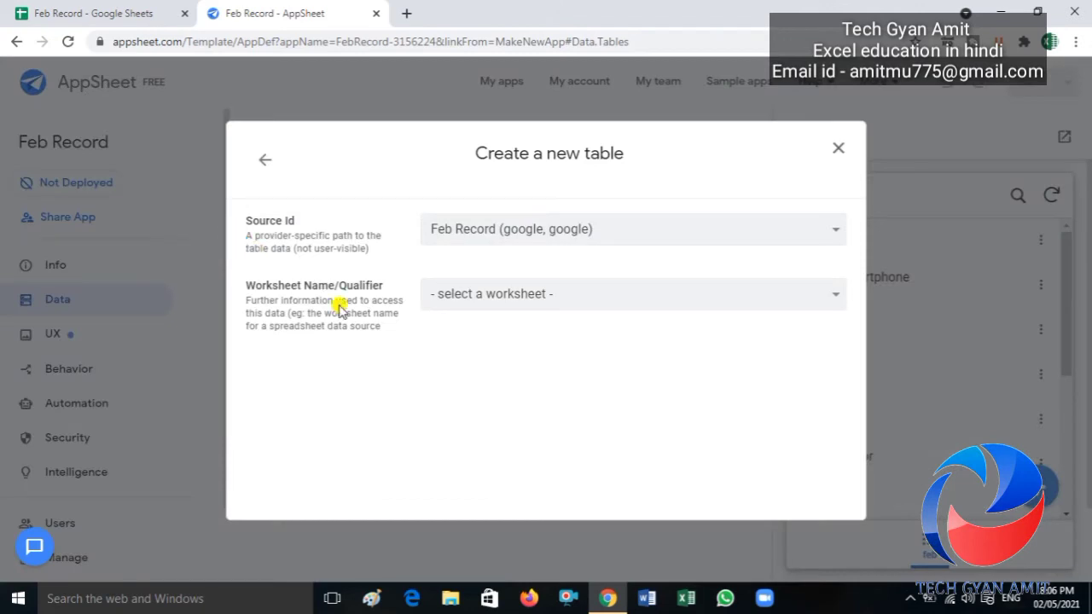
# - Check Feb Record's worksheet list, then cancel creating the table
pyautogui.click(550, 299)
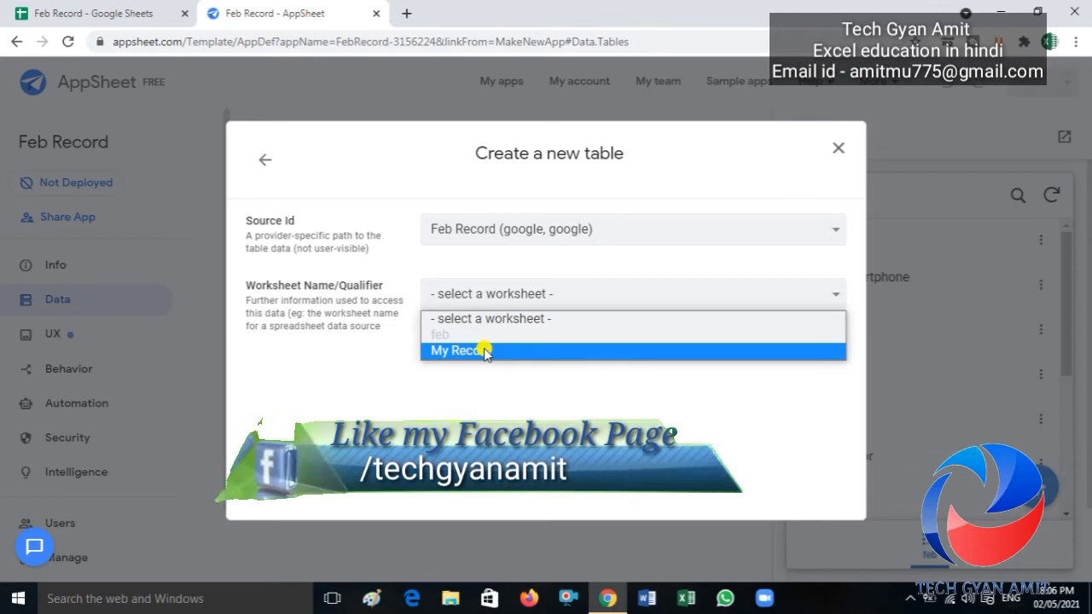
pyautogui.click(834, 155)
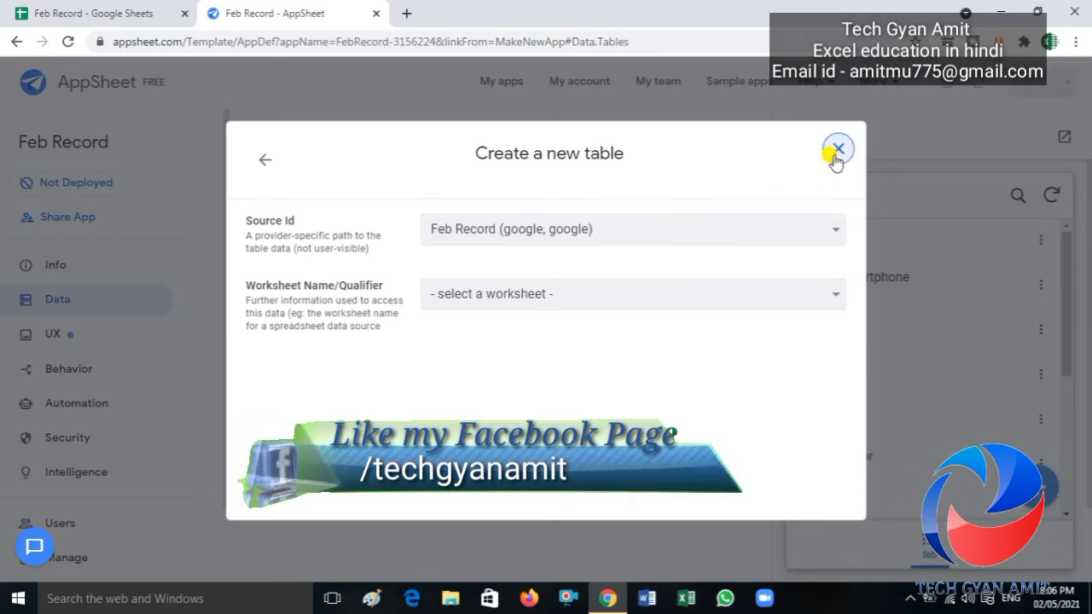
pyautogui.click(837, 150)
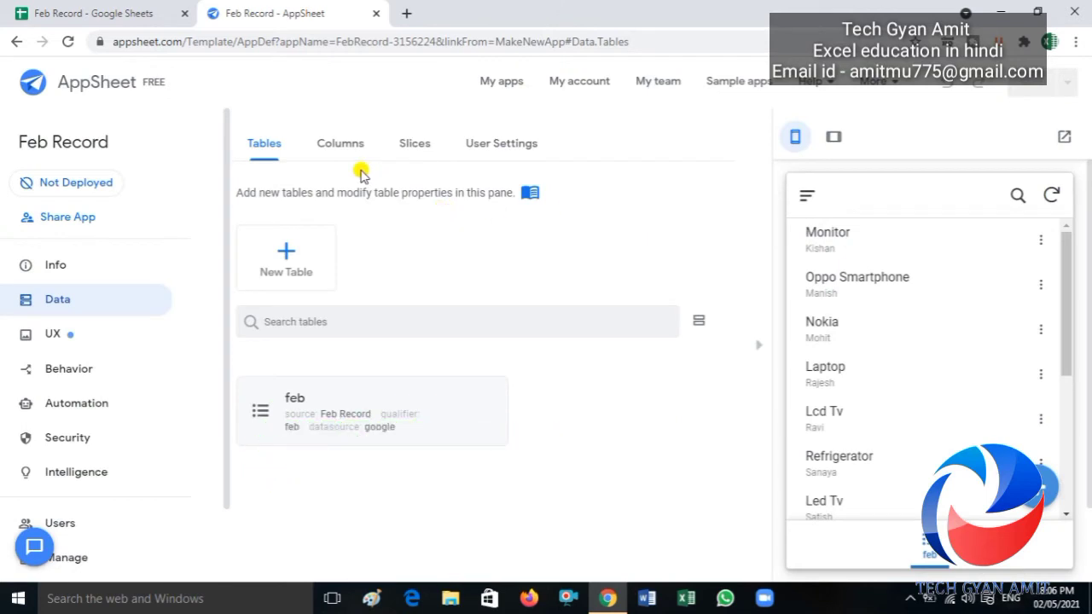
# - Review the feb table's columns, slices and tables, then go to the UX Views page
pyautogui.click(346, 146)
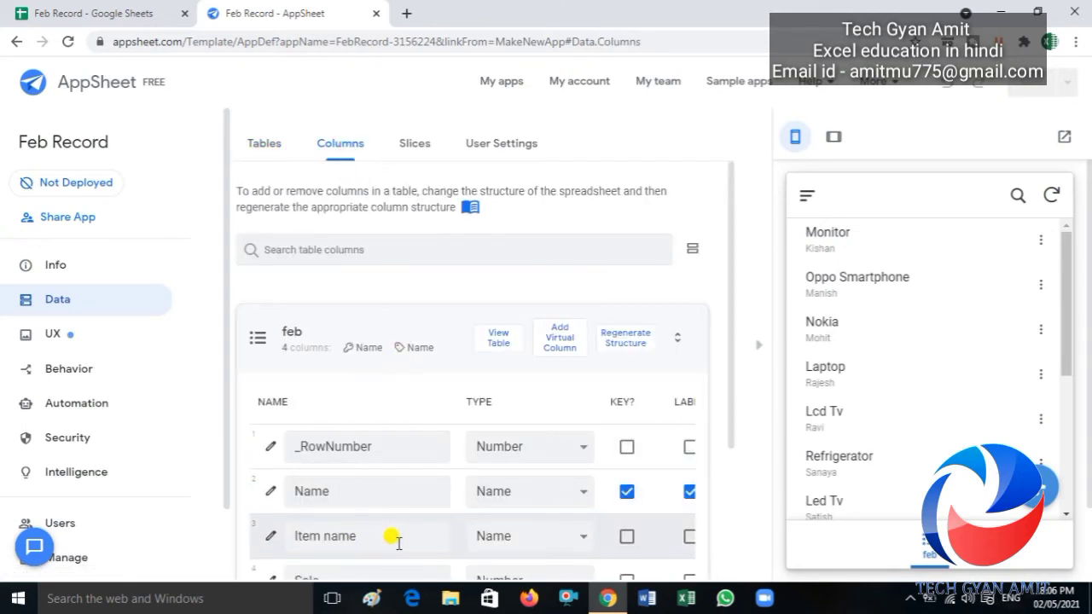
pyautogui.click(414, 144)
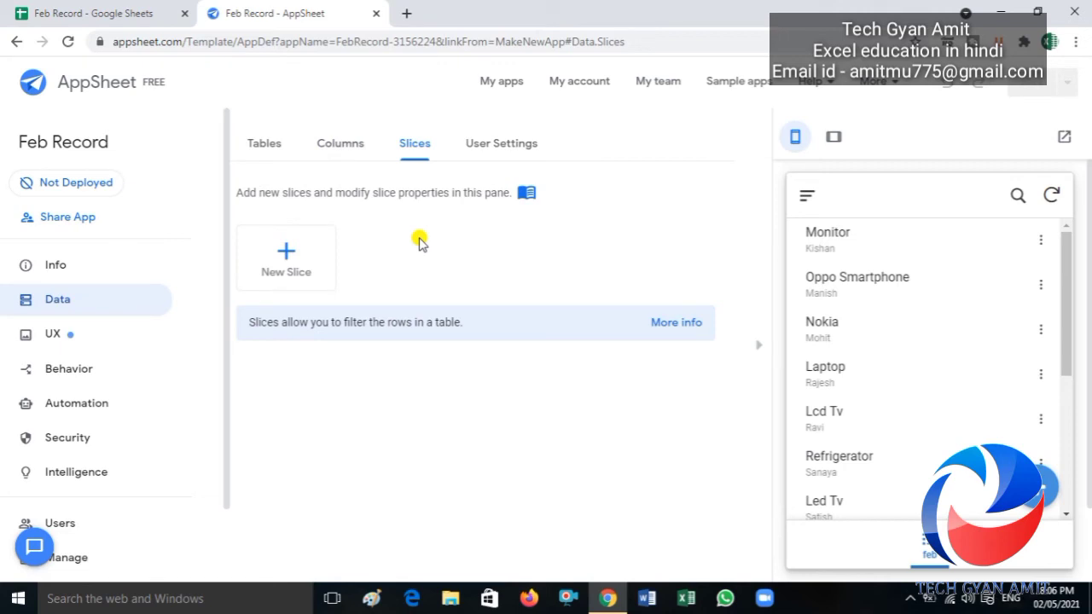
pyautogui.click(266, 154)
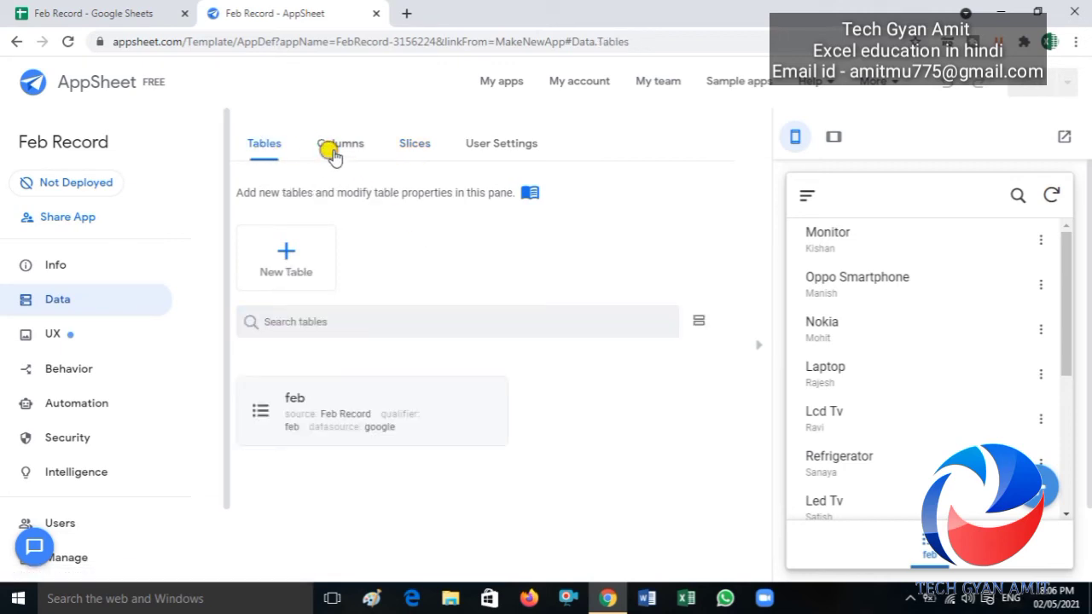
pyautogui.click(333, 154)
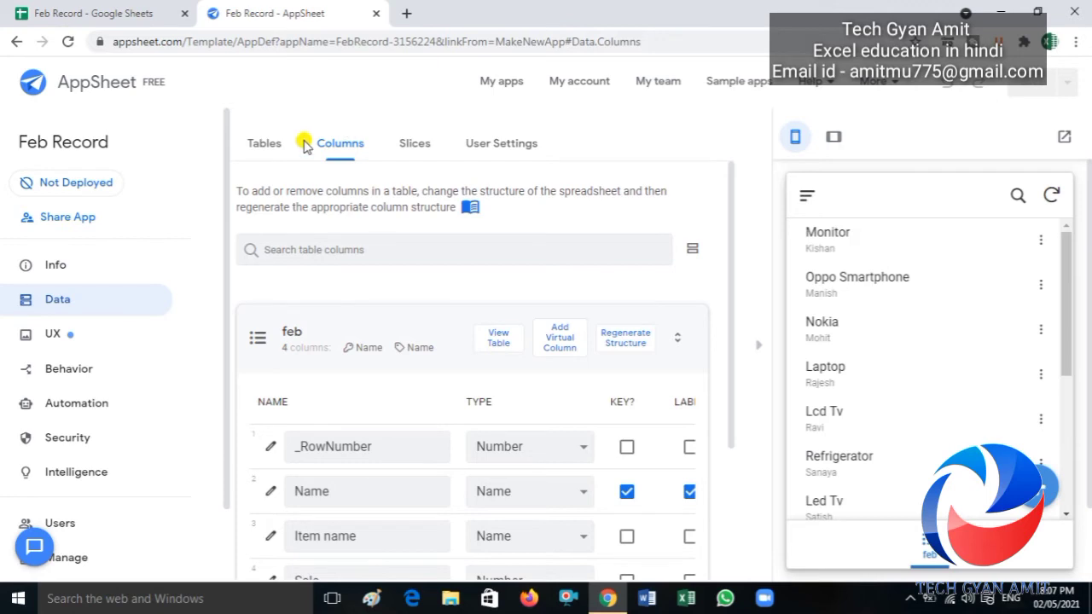
pyautogui.click(58, 340)
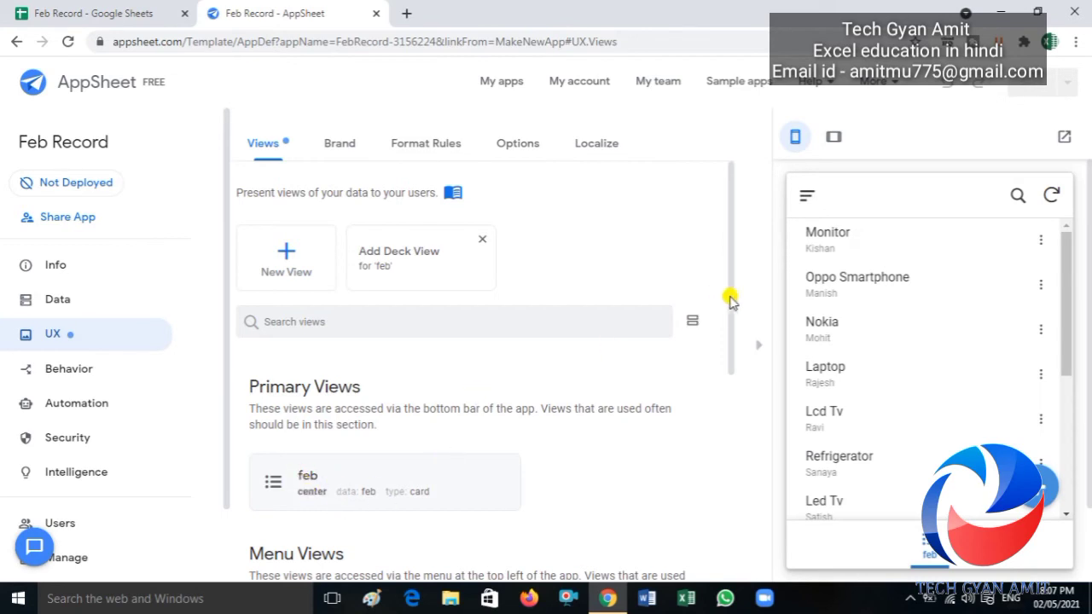
# - Preview the feb view as a table, then set its view type to deck
pyautogui.moveTo(730, 304)
pyautogui.mouseDown()
pyautogui.moveTo(743, 500)
pyautogui.moveTo(741, 378)
pyautogui.mouseUp()
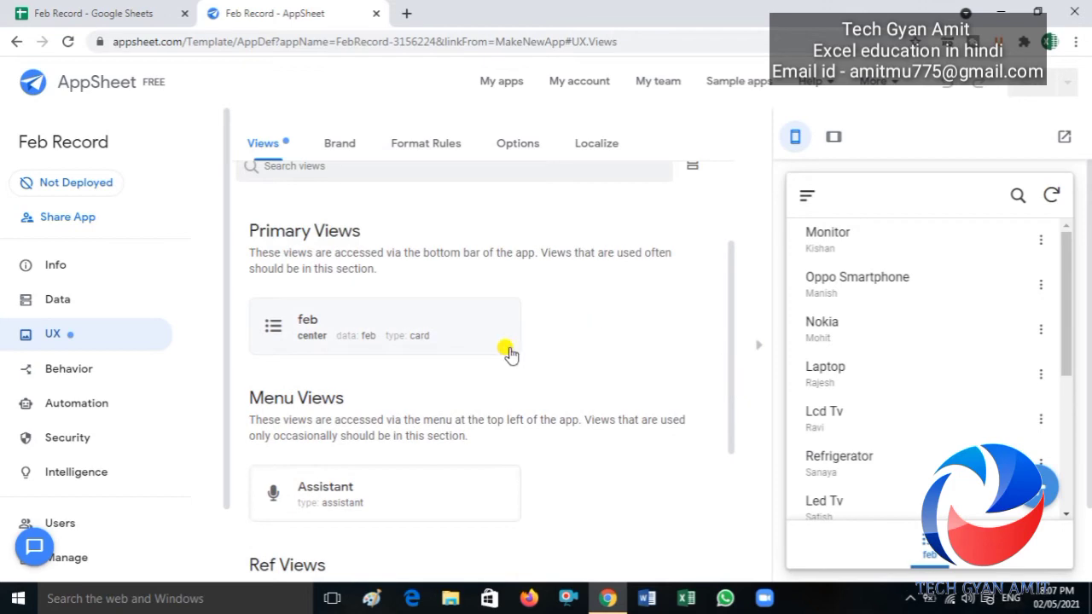
pyautogui.click(322, 322)
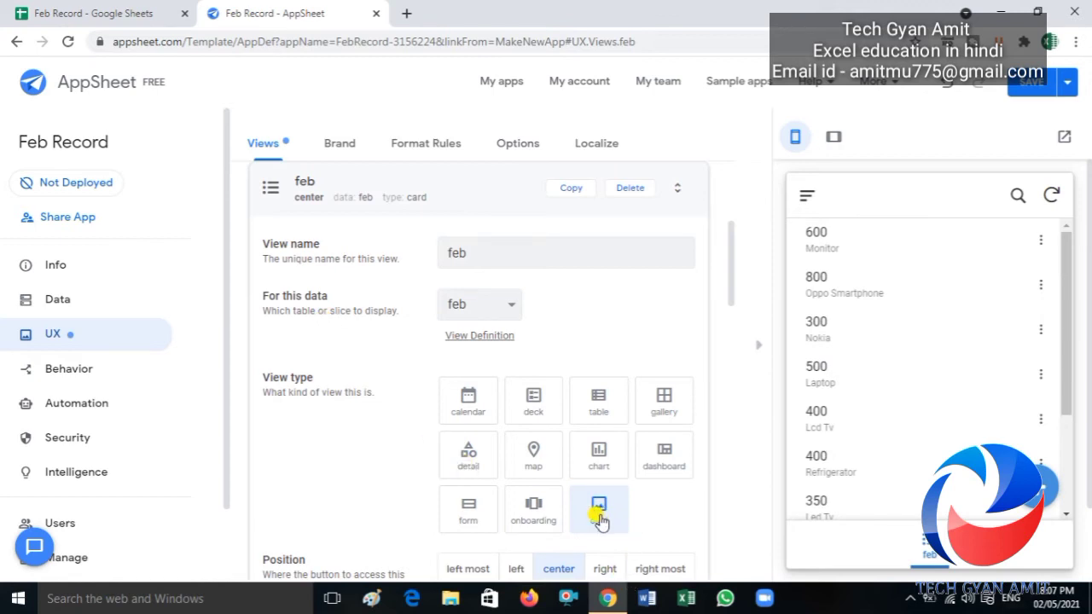
pyautogui.click(608, 421)
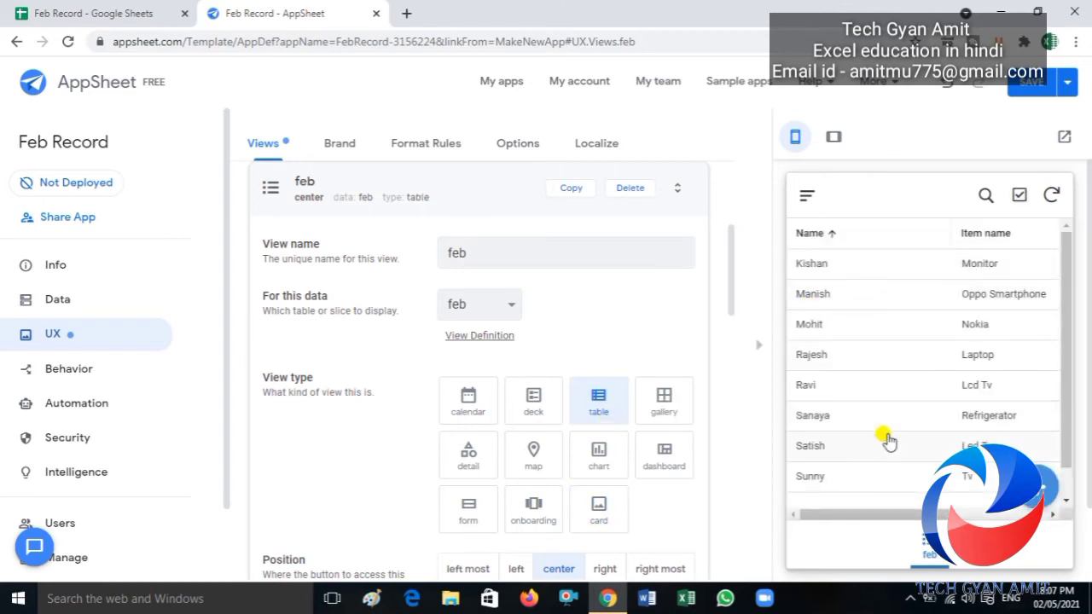
pyautogui.moveTo(851, 522)
pyautogui.mouseDown()
pyautogui.moveTo(988, 493)
pyautogui.moveTo(863, 512)
pyautogui.mouseUp()
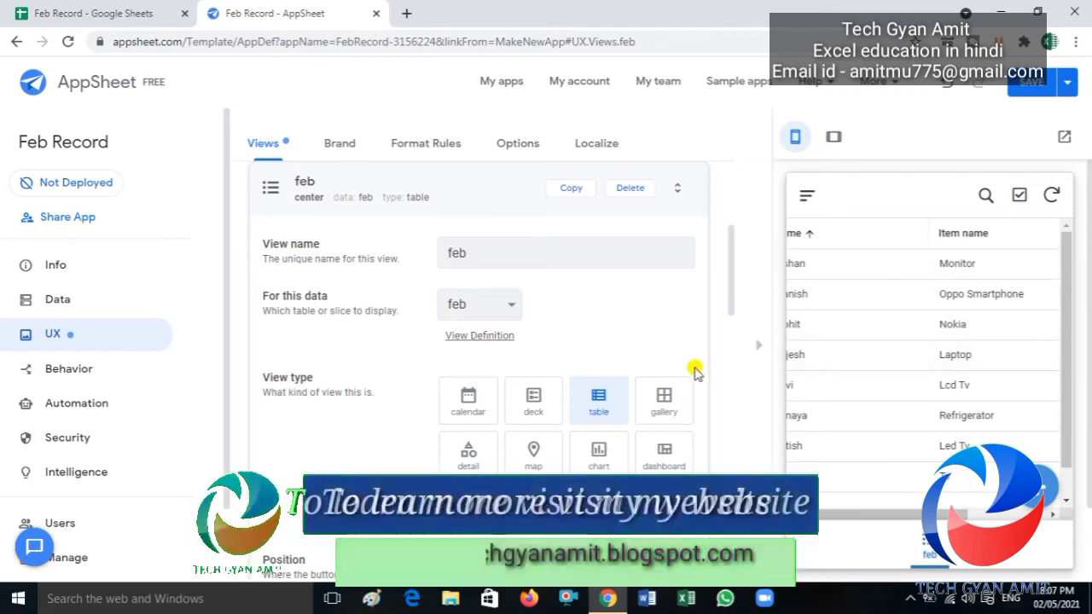
pyautogui.click(532, 406)
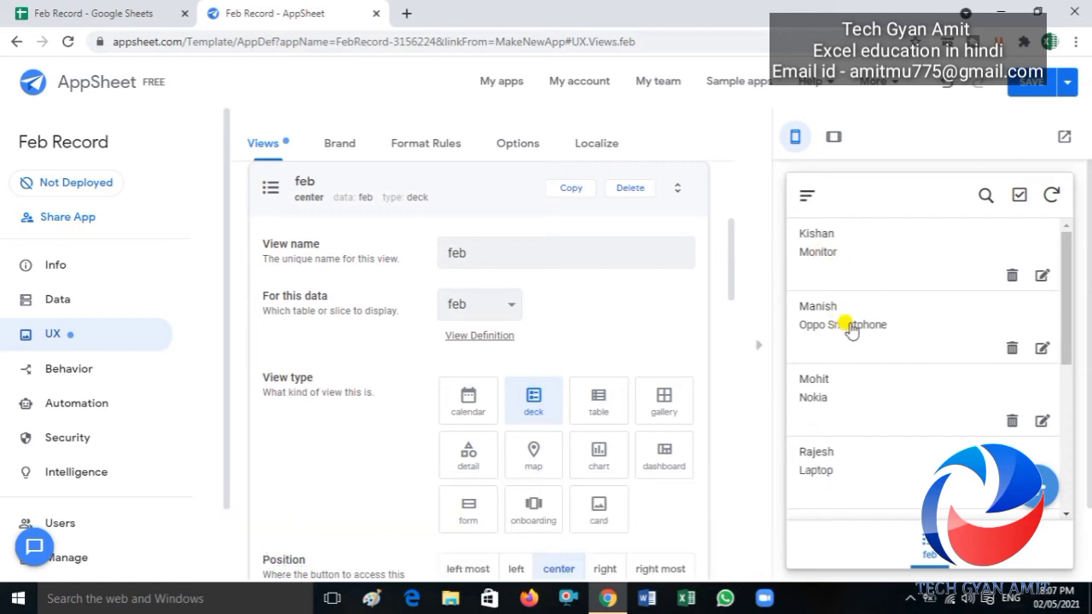
# - Check the feb view's For this data source, then go to the Feb Record spreadsheet
pyautogui.moveTo(1066, 316); pyautogui.dragTo(1072, 244)
pyautogui.click(493, 303)
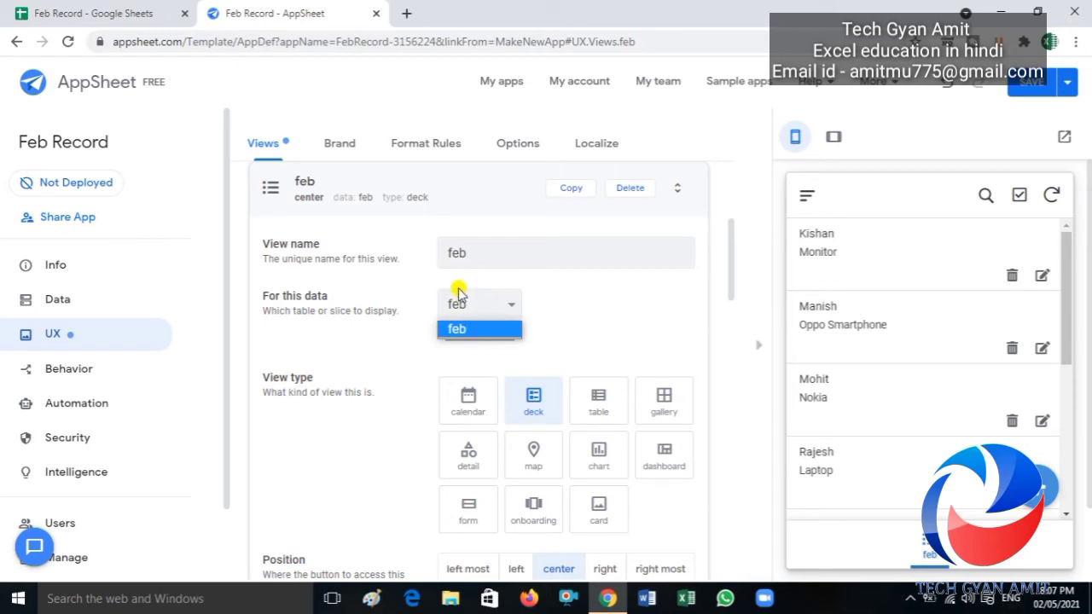
pyautogui.click(64, 12)
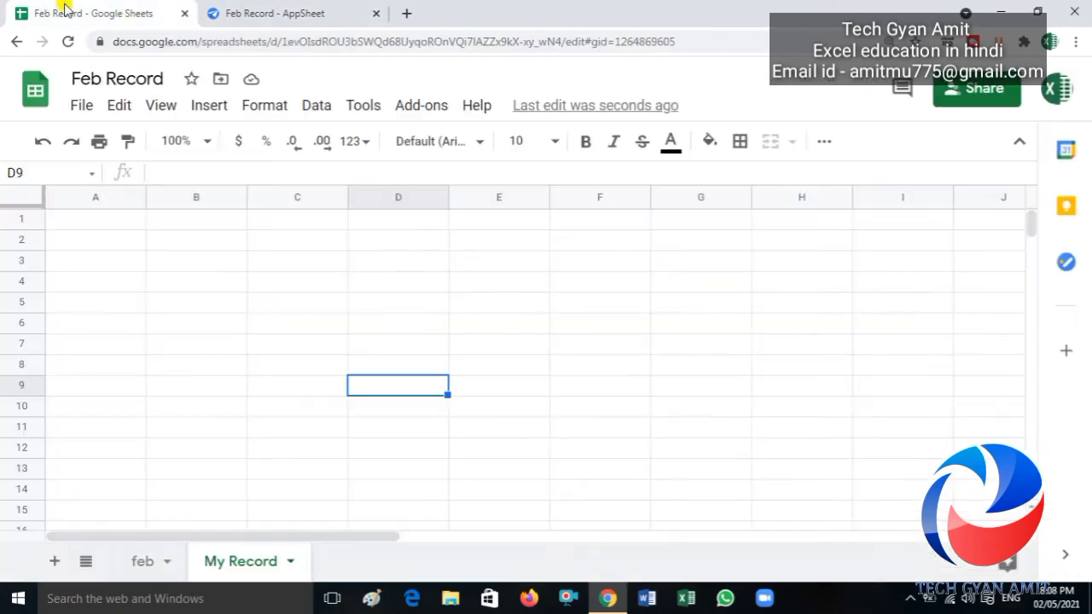
# - Go back to the Feb Record AppSheet editor's UX Views page
pyautogui.click(284, 10)
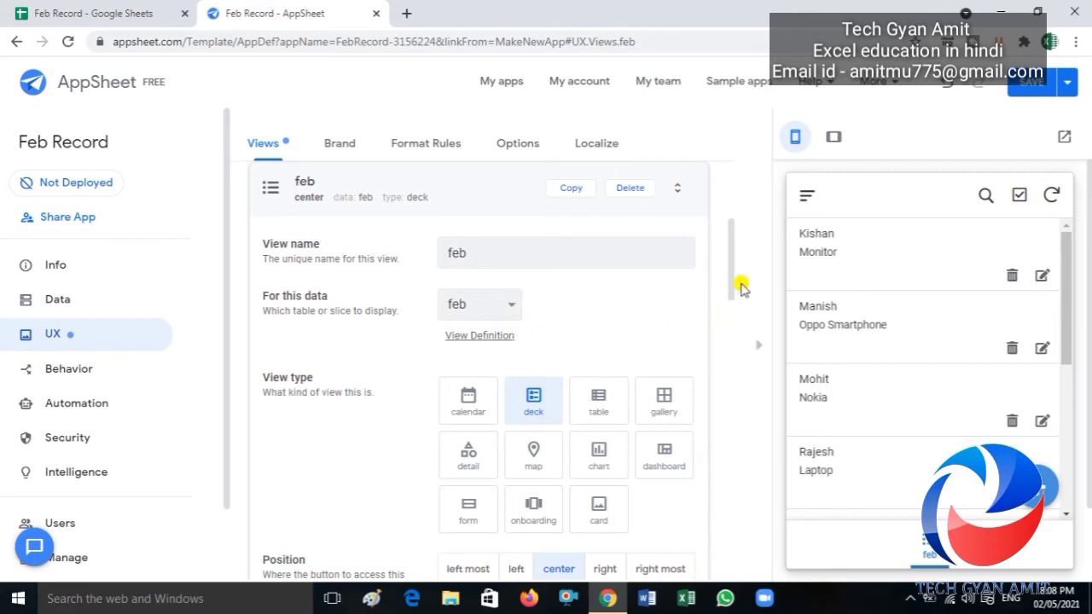
# - Move the feb view's Position off center, choosing left and then menu
pyautogui.moveTo(730, 279); pyautogui.dragTo(737, 346)
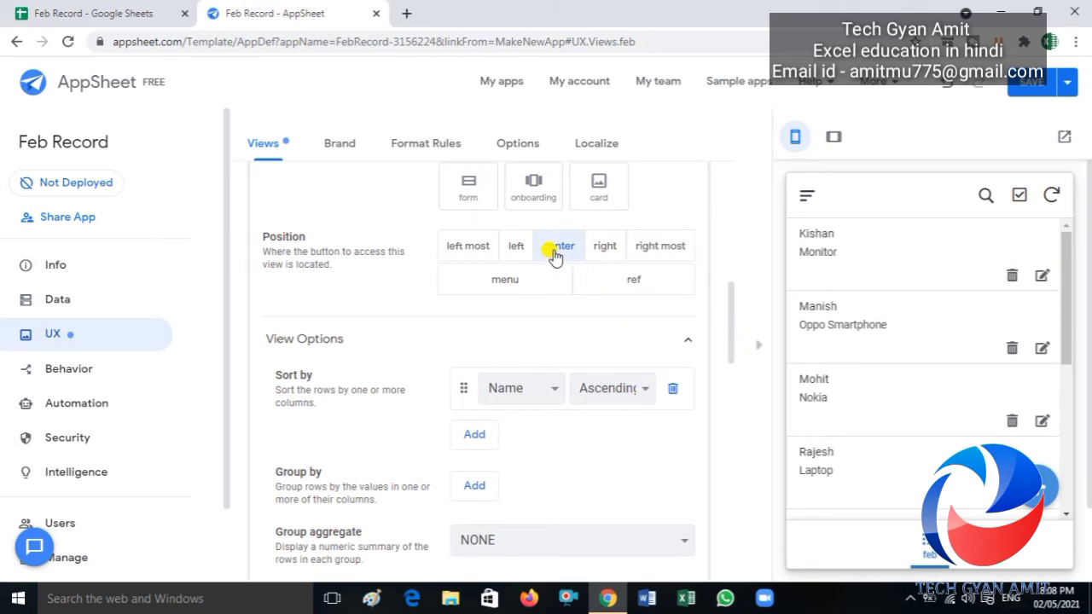
pyautogui.click(522, 248)
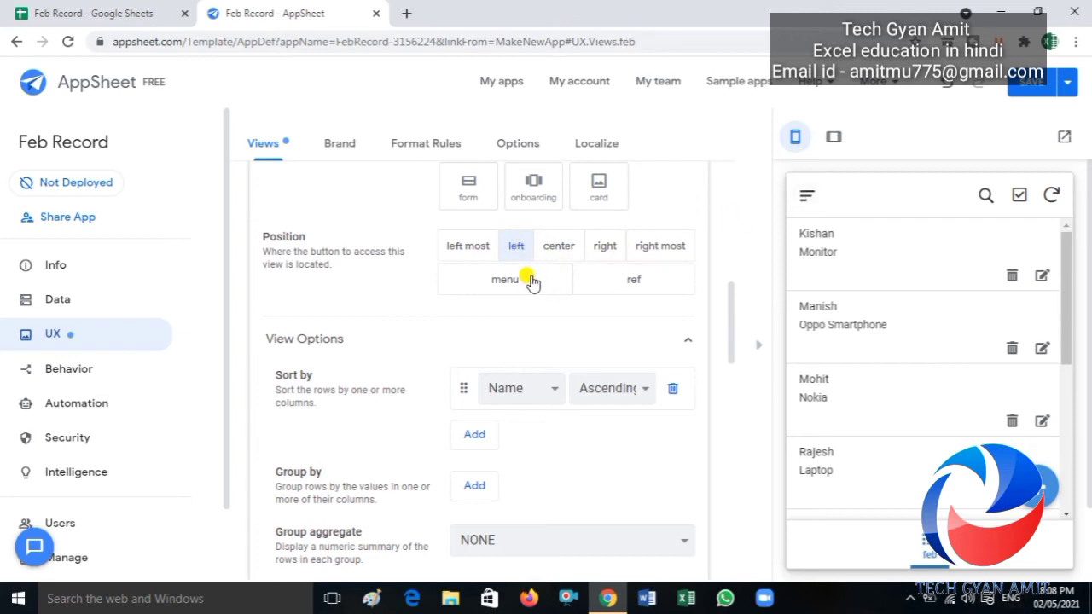
pyautogui.scroll(4, 531, 282)
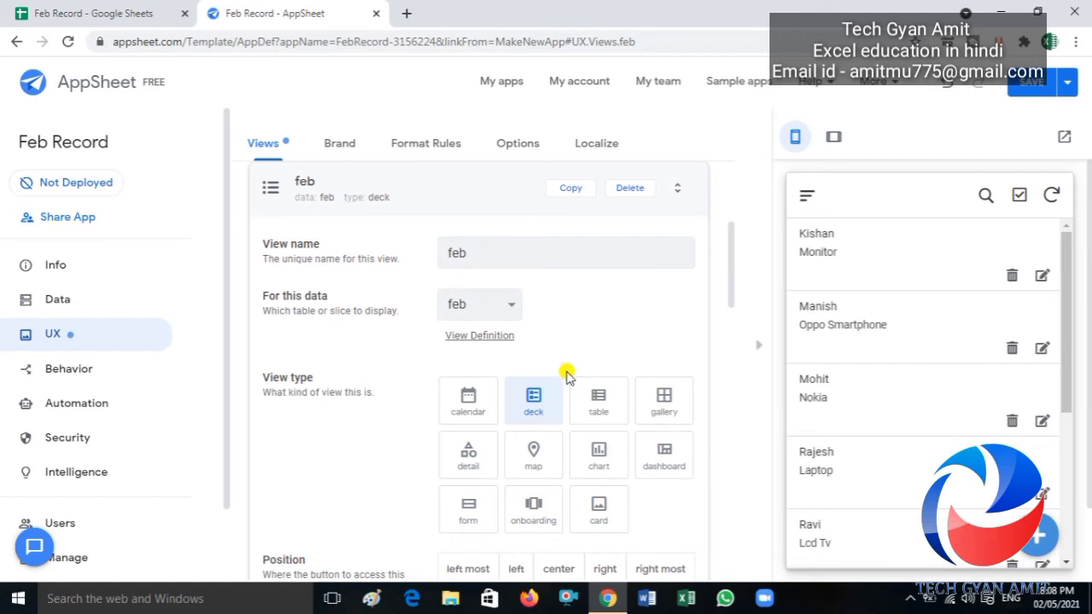
pyautogui.moveTo(730, 291); pyautogui.dragTo(734, 376)
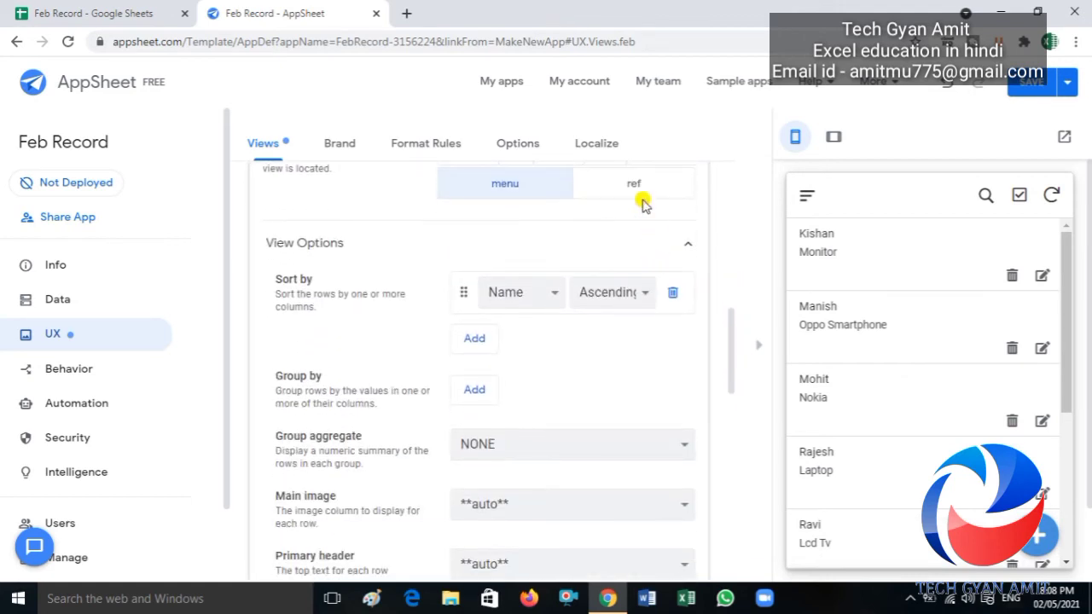
pyautogui.click(546, 295)
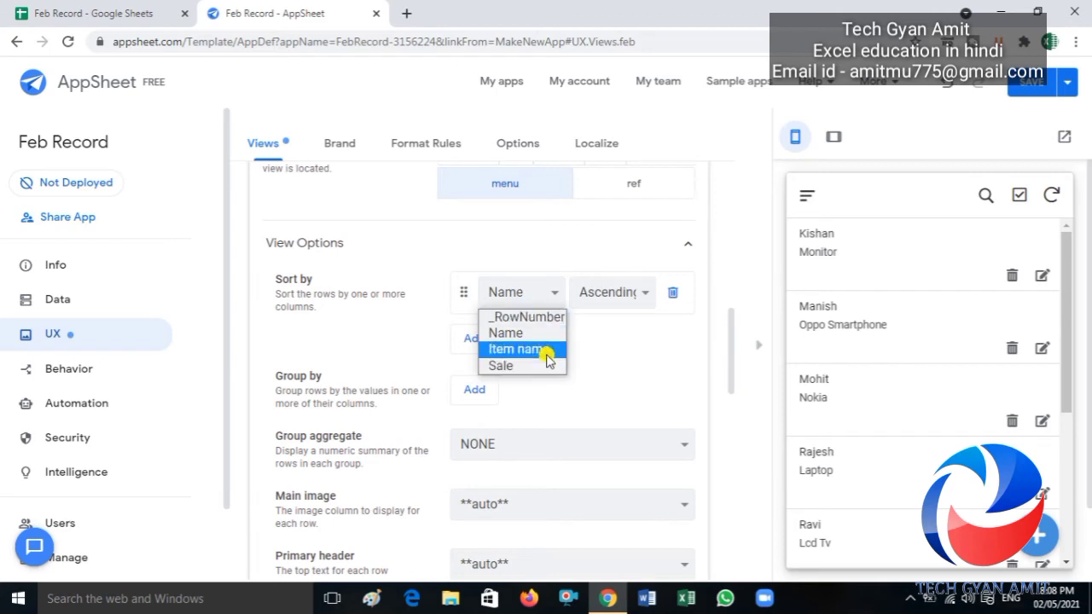
pyautogui.click(614, 294)
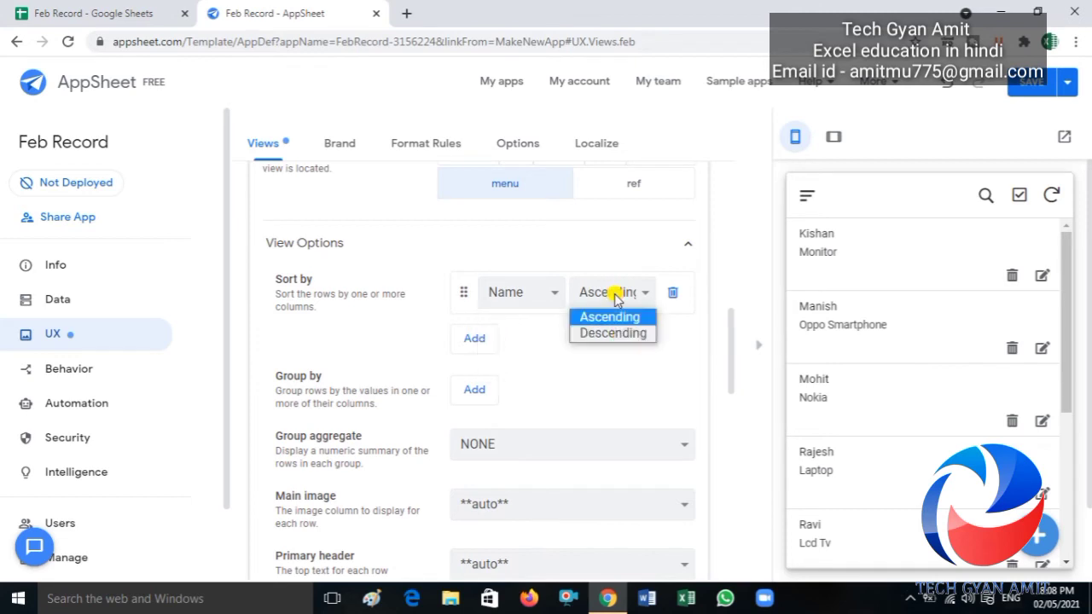
pyautogui.click(588, 394)
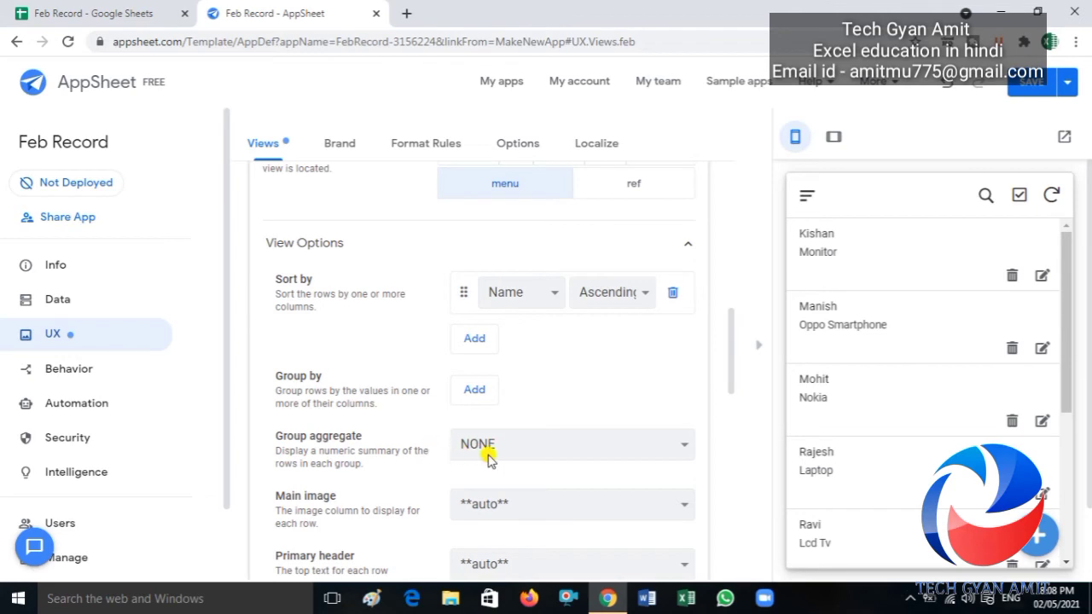
pyautogui.moveTo(731, 378); pyautogui.dragTo(731, 403)
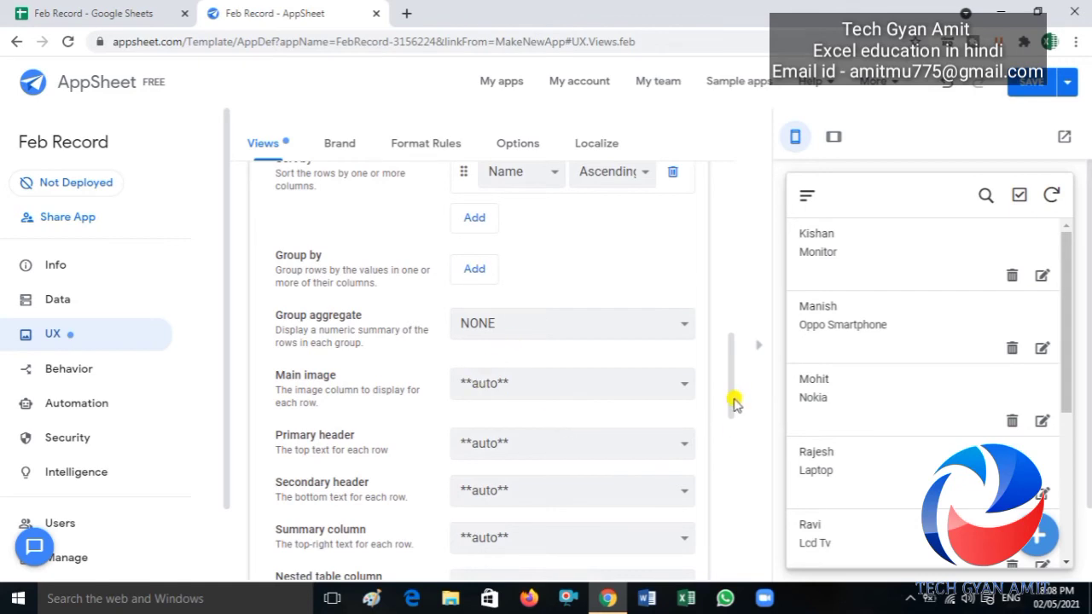
pyautogui.moveTo(734, 404); pyautogui.dragTo(734, 456)
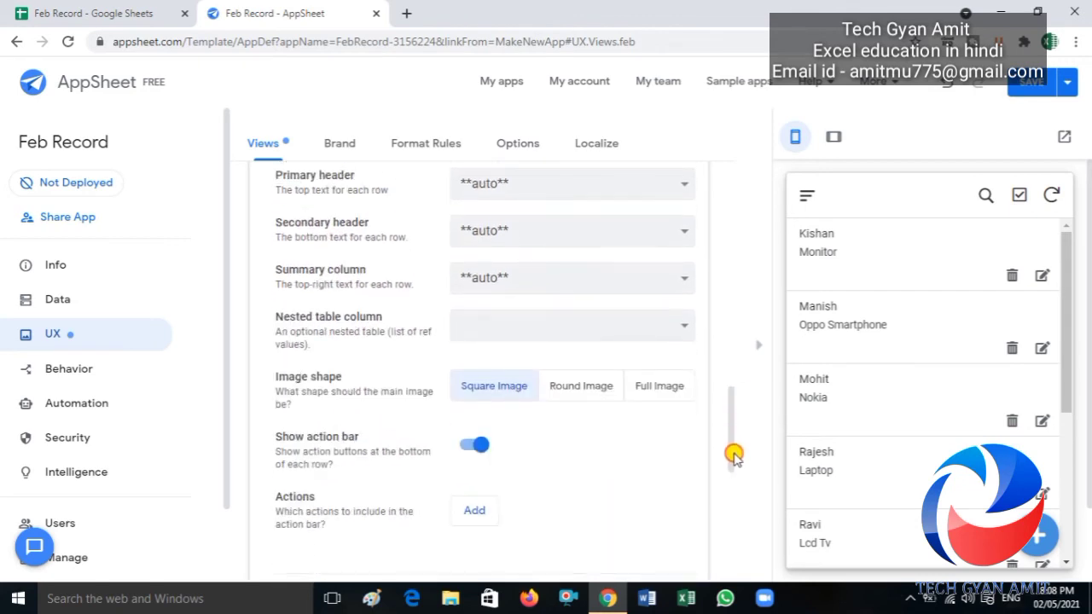
pyautogui.moveTo(735, 456); pyautogui.dragTo(729, 529)
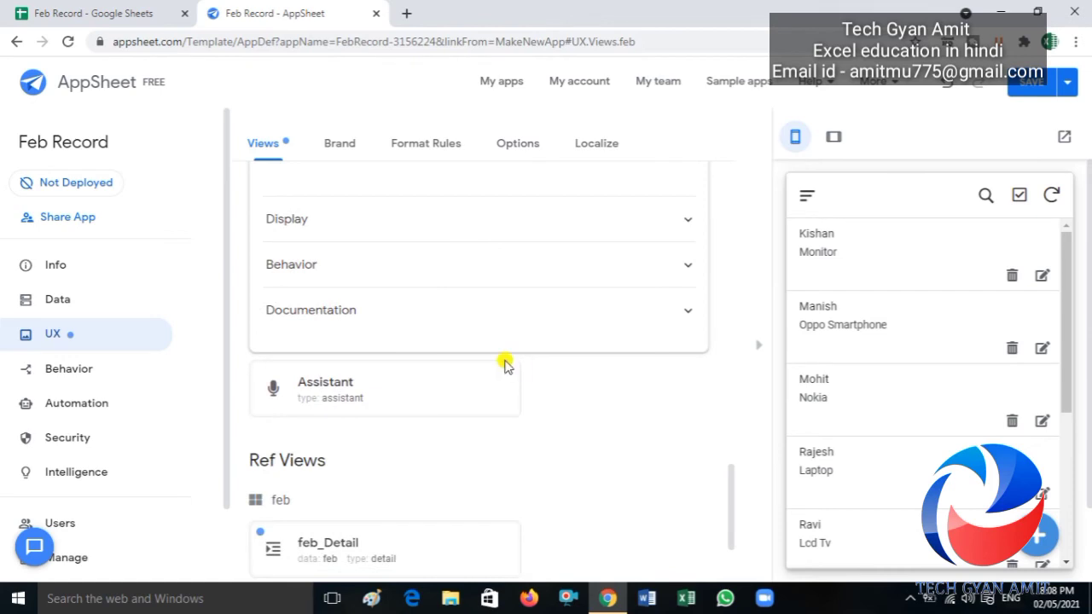
pyautogui.click(290, 219)
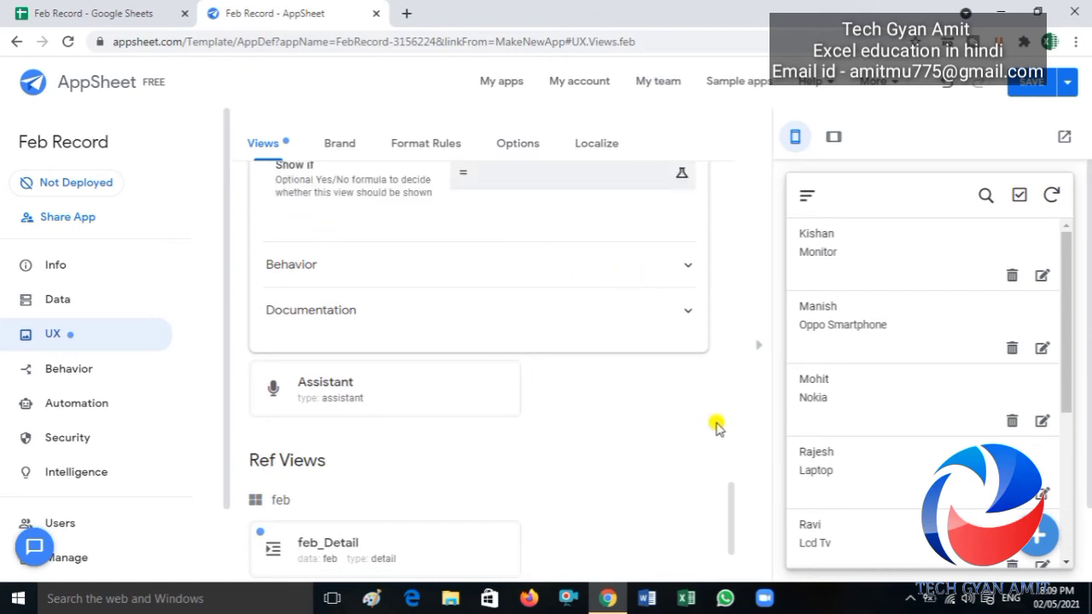
pyautogui.moveTo(731, 505)
pyautogui.mouseDown()
pyautogui.moveTo(731, 402)
pyautogui.moveTo(731, 426)
pyautogui.mouseUp()
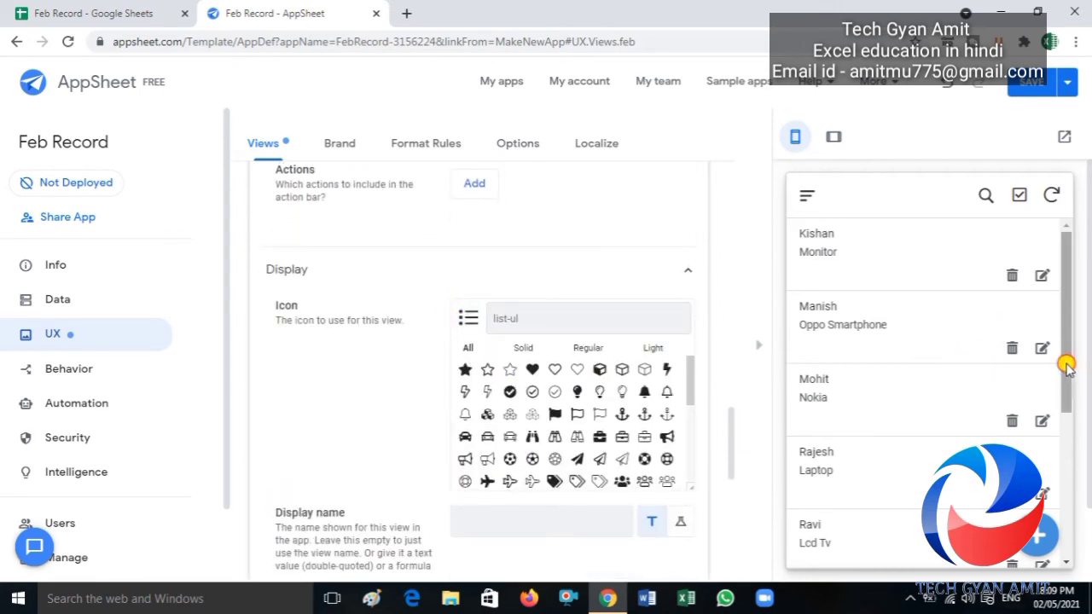
pyautogui.moveTo(1066, 365)
pyautogui.mouseDown()
pyautogui.moveTo(1085, 517)
pyautogui.moveTo(1074, 317)
pyautogui.mouseUp()
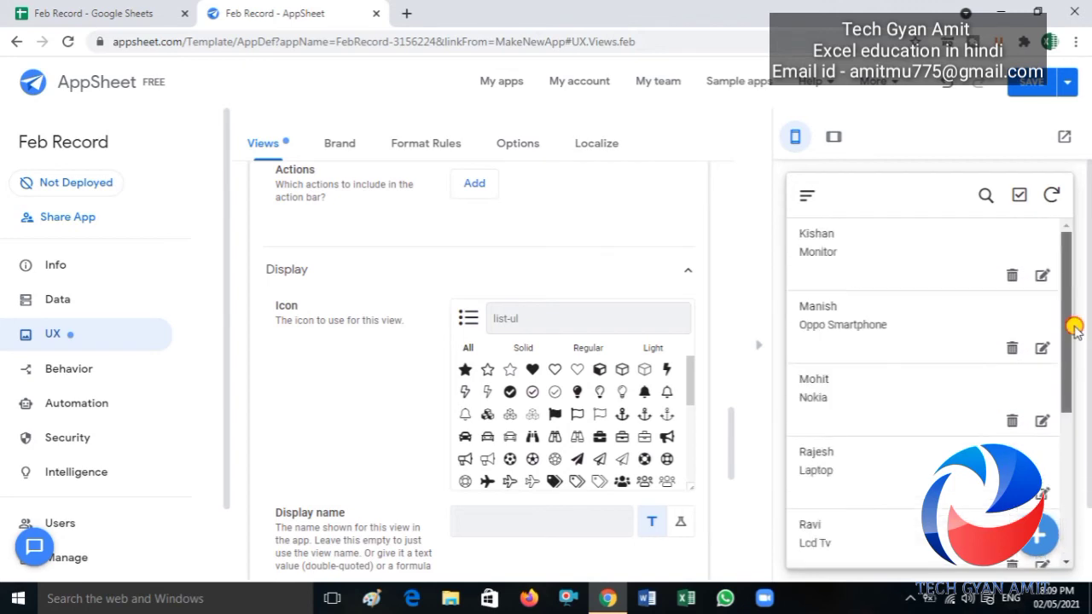
# - Check the preview's navigation menu and the full feb list, then save the app
pyautogui.click(806, 201)
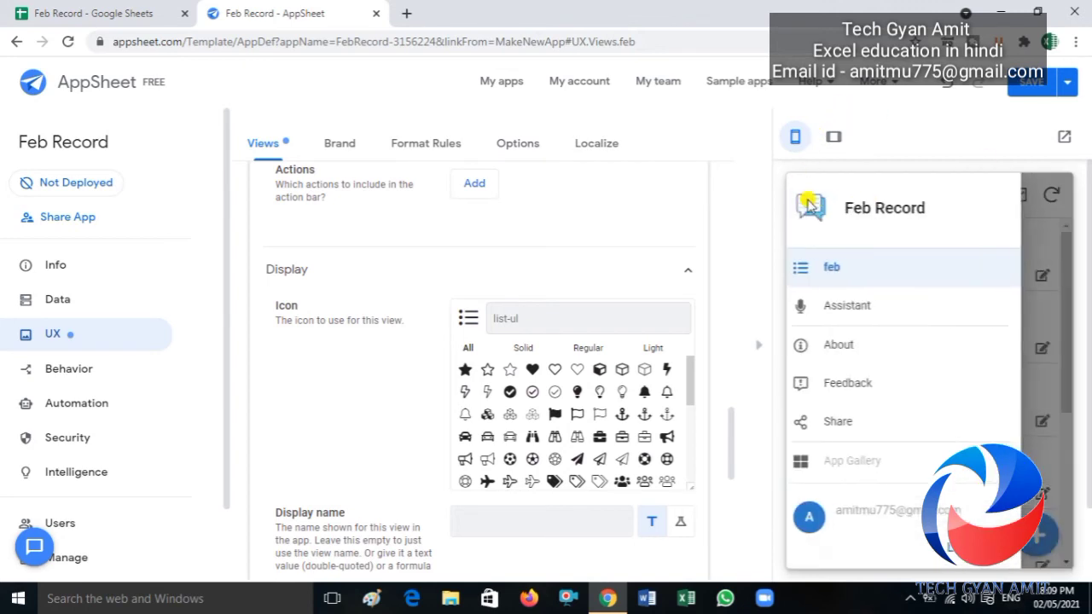
pyautogui.click(838, 269)
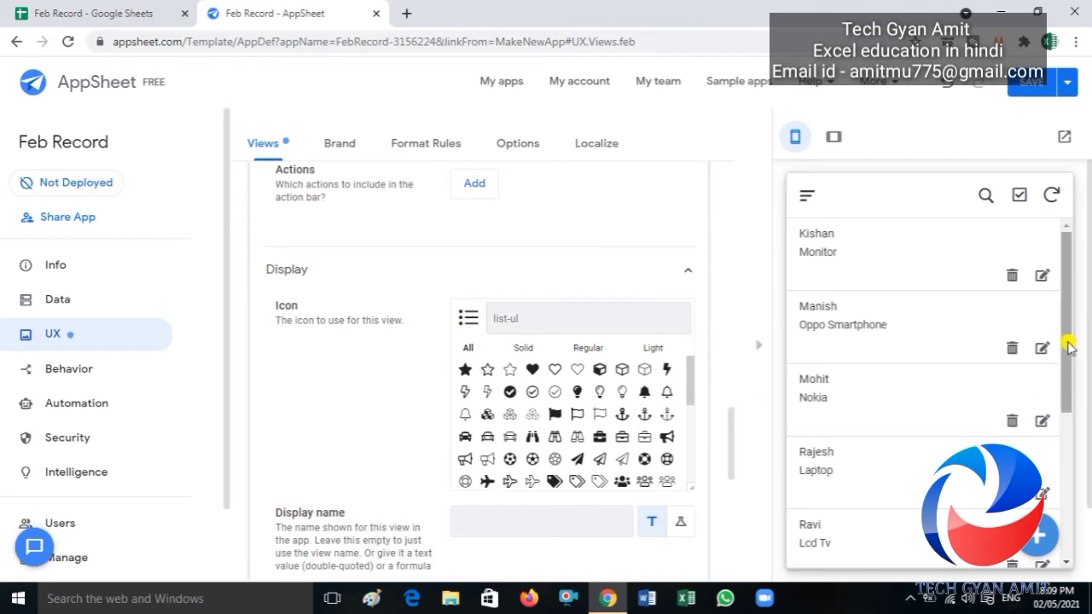
pyautogui.scroll(-3, 1066, 346)
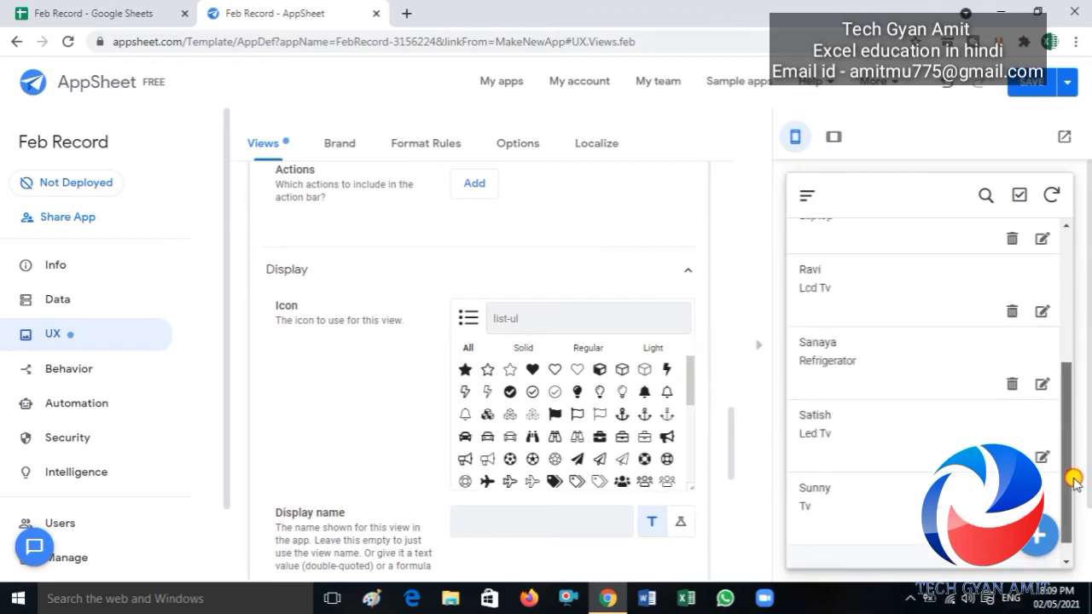
pyautogui.click(1030, 93)
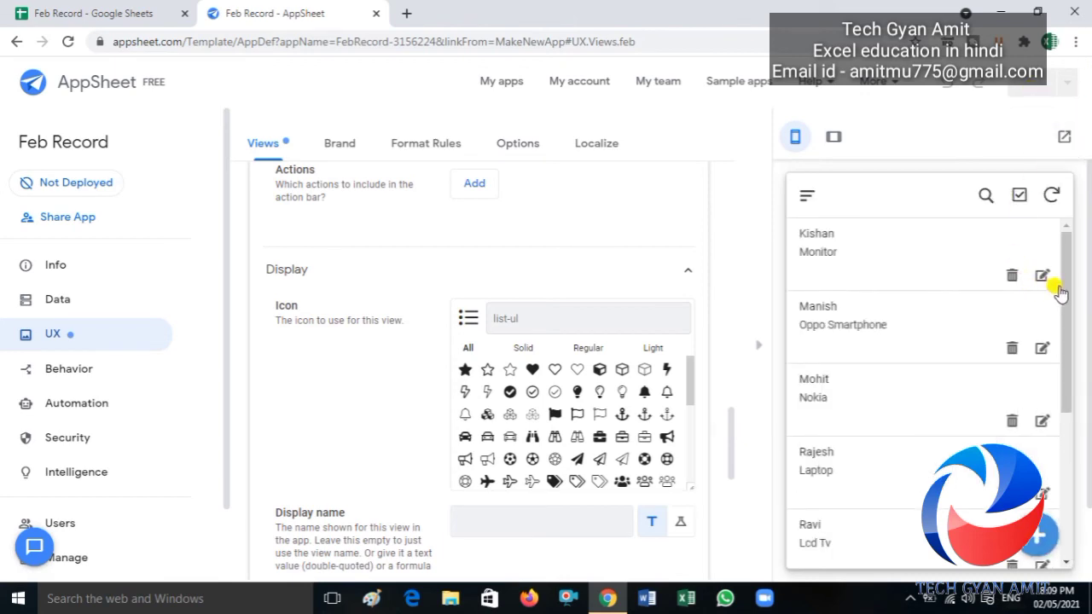
# - Set the feb view's Position to left, restoring its bottom navigation button
pyautogui.moveTo(1066, 300); pyautogui.dragTo(1069, 229)
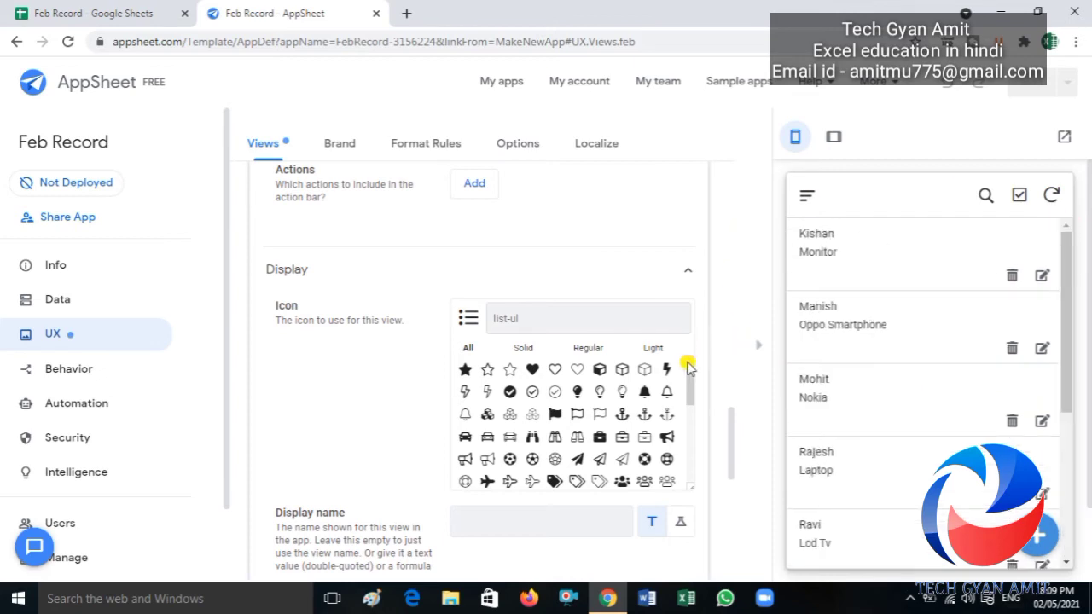
pyautogui.moveTo(733, 443); pyautogui.dragTo(721, 290)
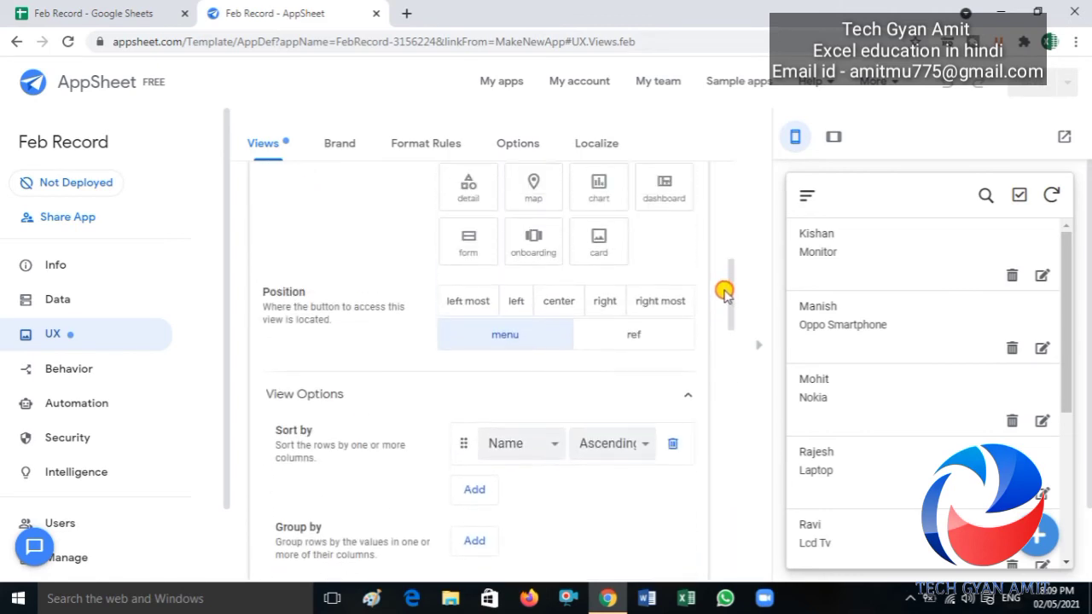
pyautogui.click(520, 302)
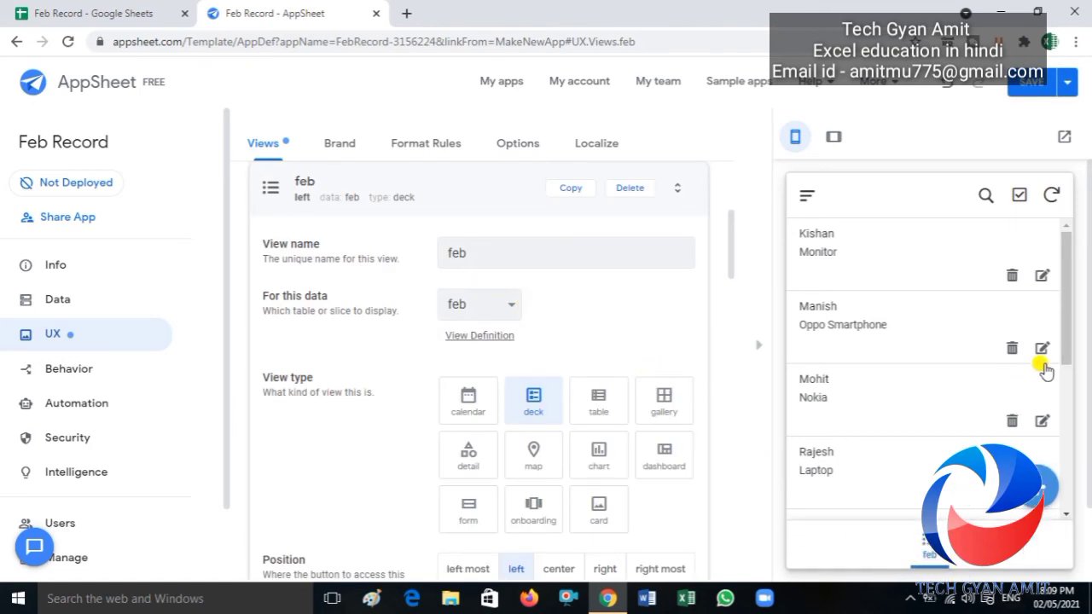
pyautogui.moveTo(1070, 350); pyautogui.dragTo(1071, 441)
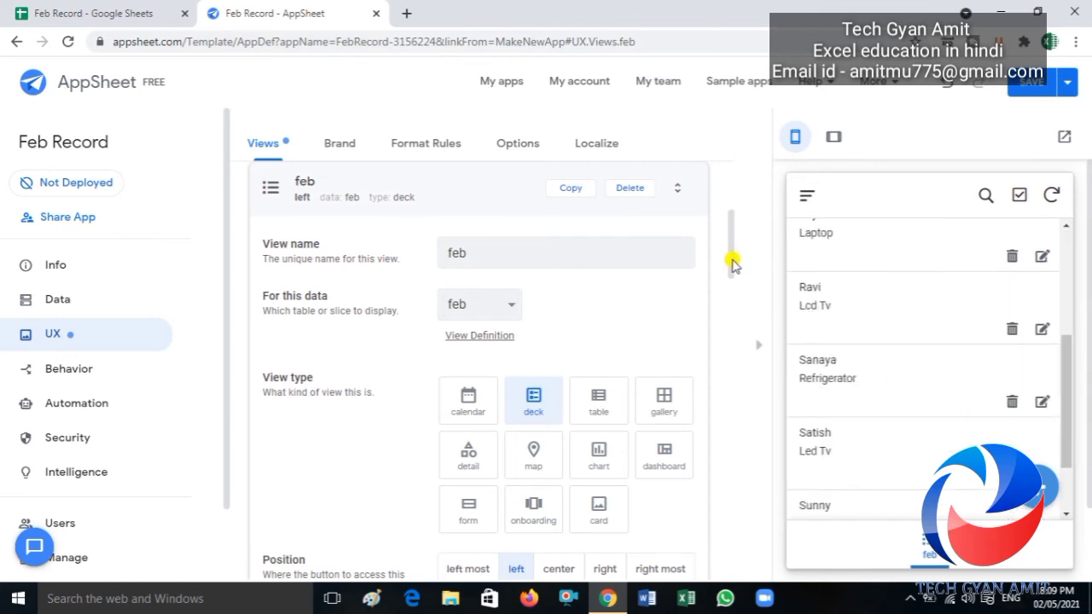
pyautogui.moveTo(730, 265); pyautogui.dragTo(731, 458)
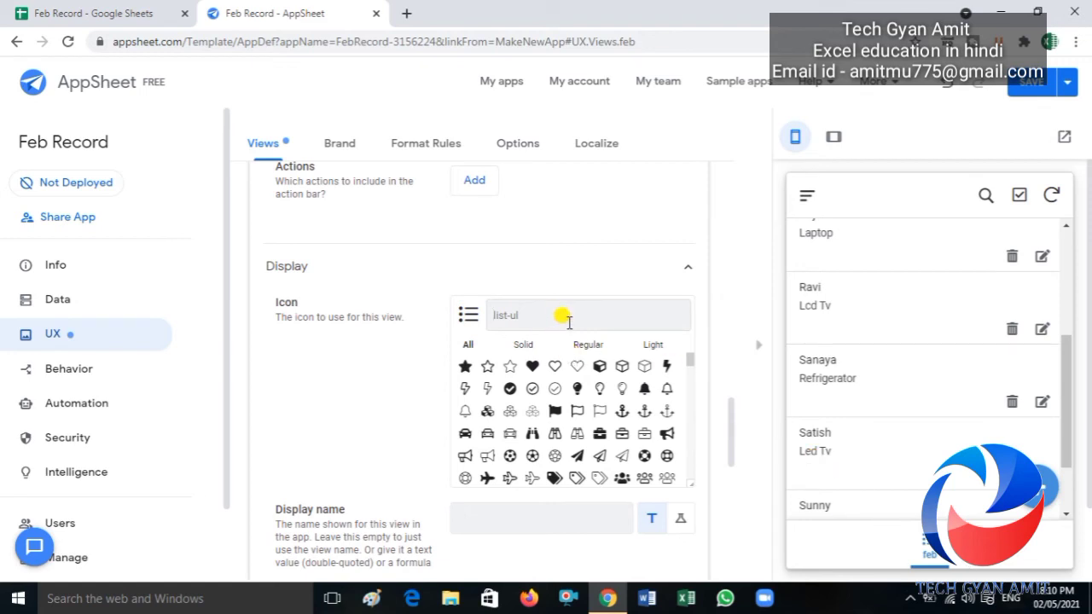
# - Choose the solid heart as the feb view's icon
pyautogui.click(566, 317)
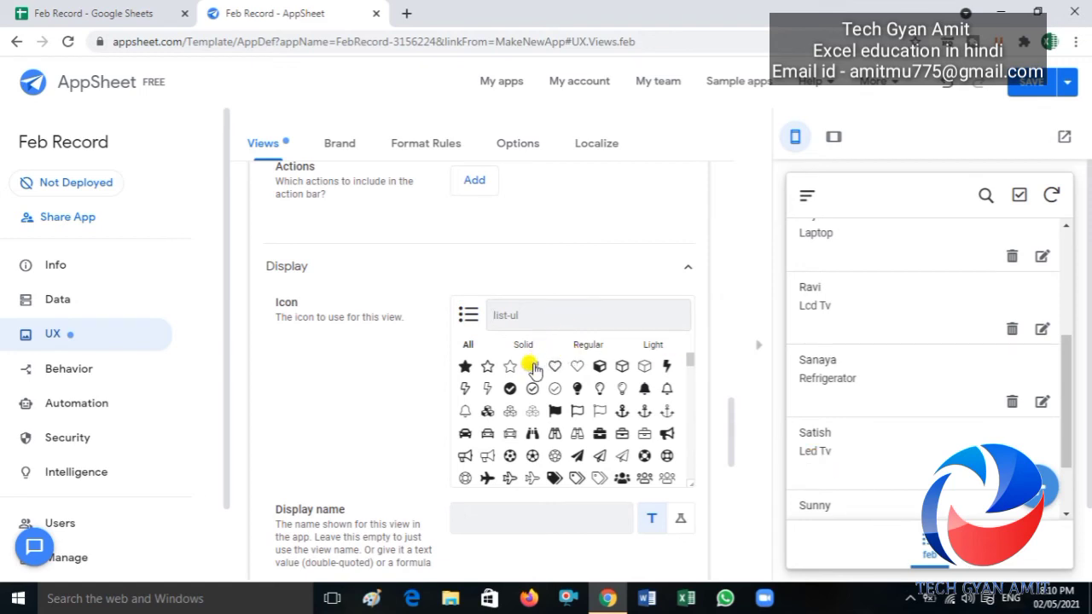
pyautogui.click(533, 367)
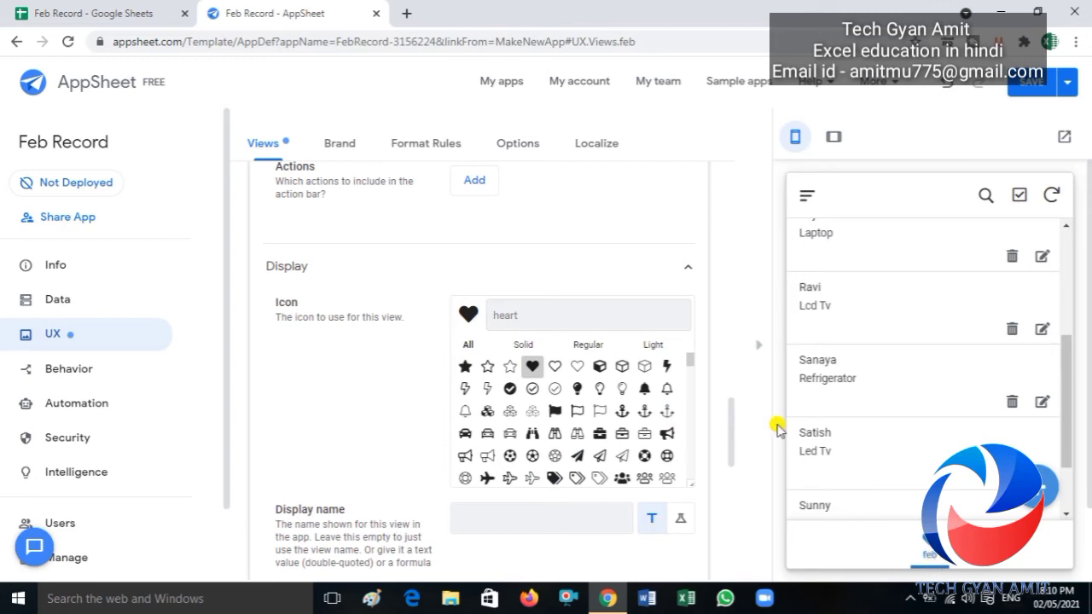
pyautogui.moveTo(729, 435)
pyautogui.mouseDown()
pyautogui.moveTo(695, 289)
pyautogui.moveTo(711, 534)
pyautogui.moveTo(663, 224)
pyautogui.mouseUp()
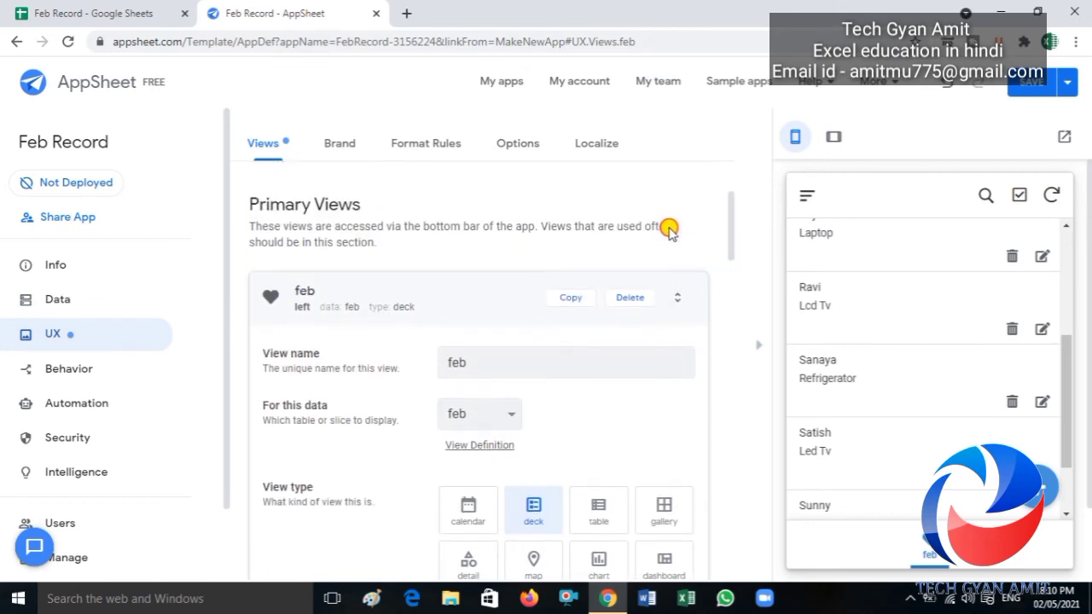
# - Set the app's primary colour to yellow #ffa000 and switch to the dark theme
pyautogui.click(340, 146)
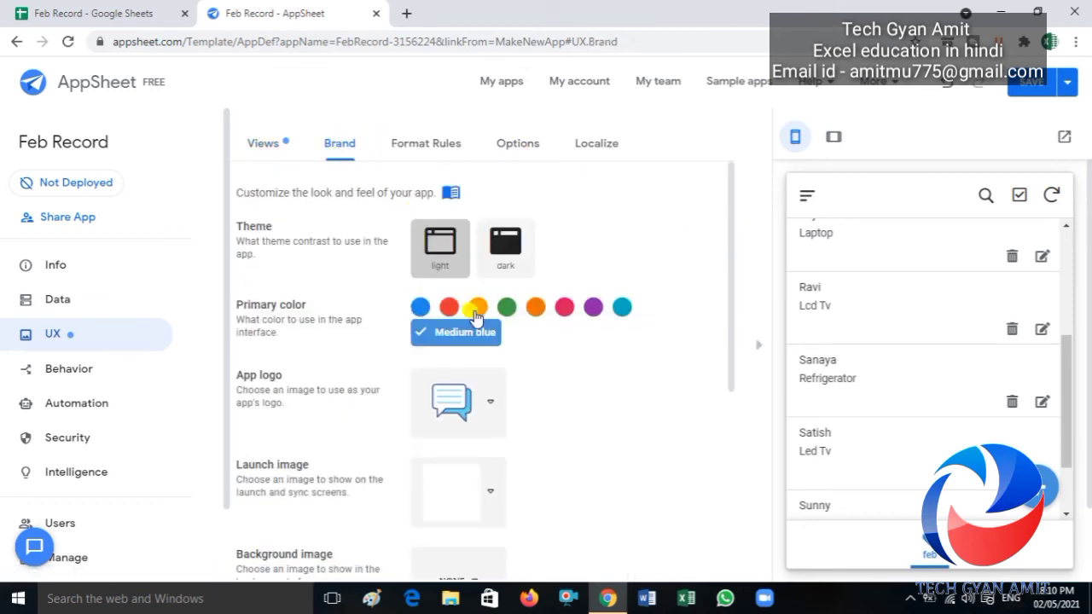
pyautogui.click(476, 314)
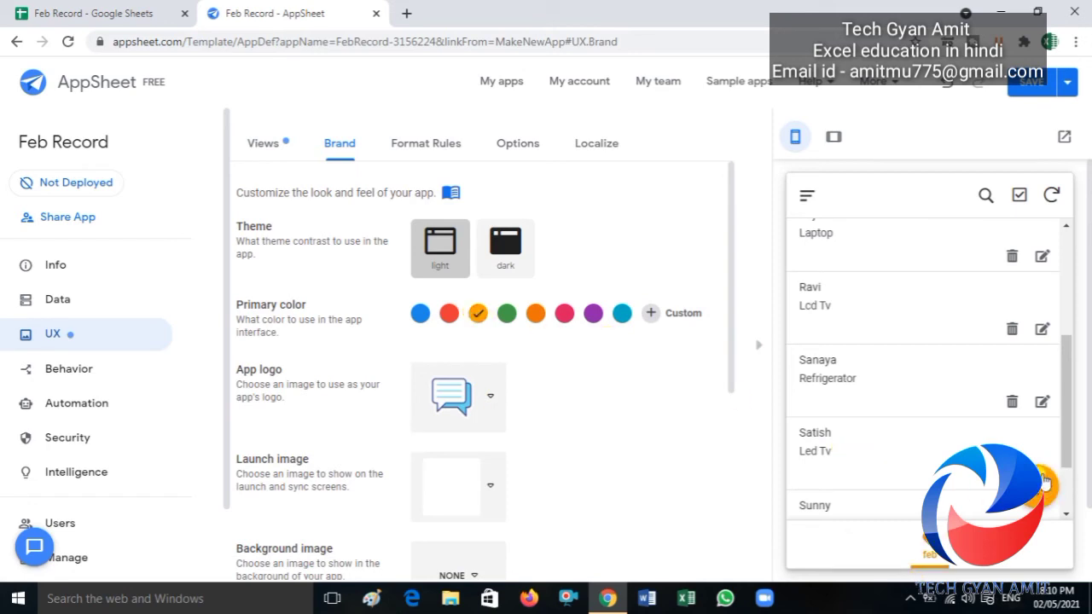
pyautogui.click(516, 272)
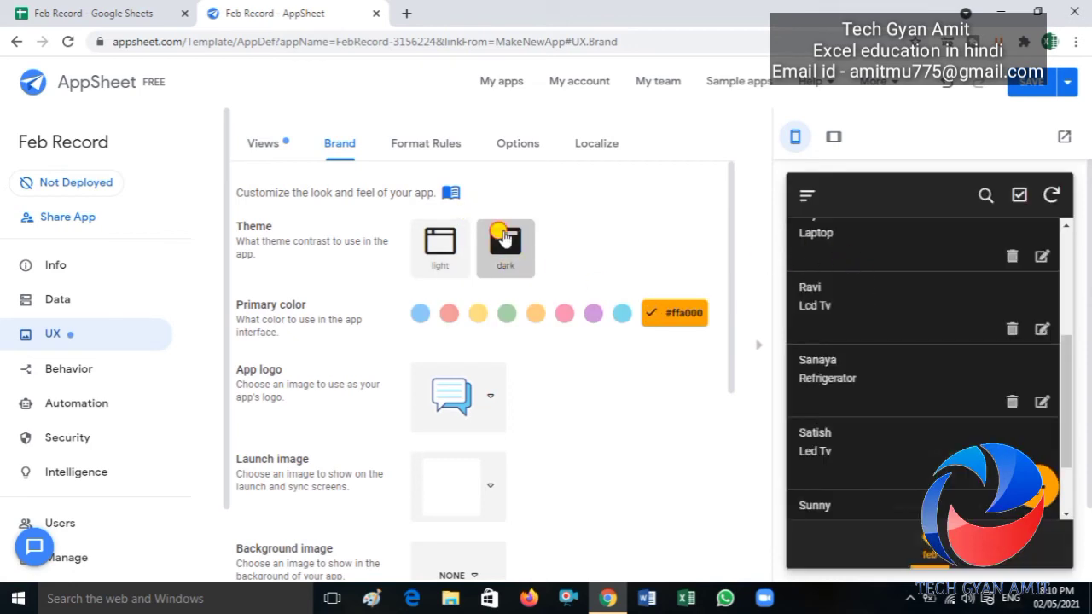
# - Review the app logo and launch image choices, keeping the chat logo unchanged
pyautogui.click(488, 401)
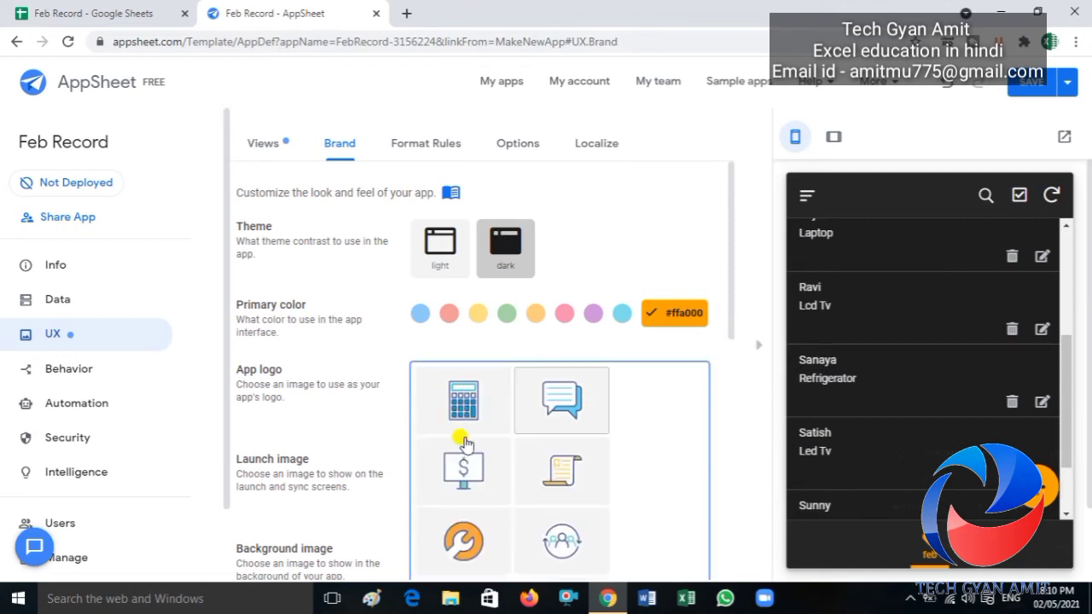
pyautogui.click(631, 243)
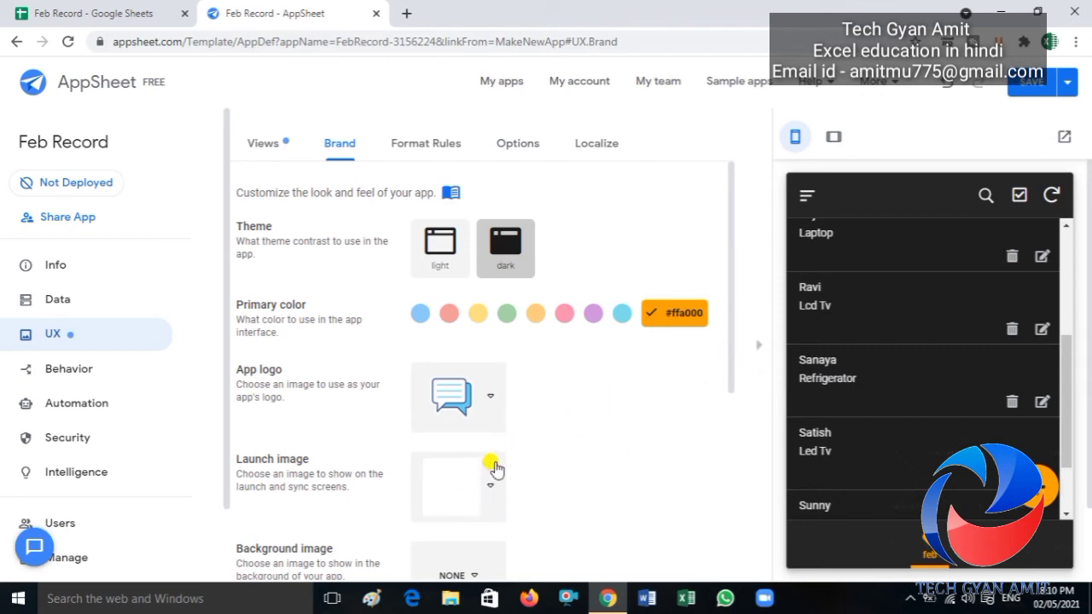
pyautogui.click(483, 486)
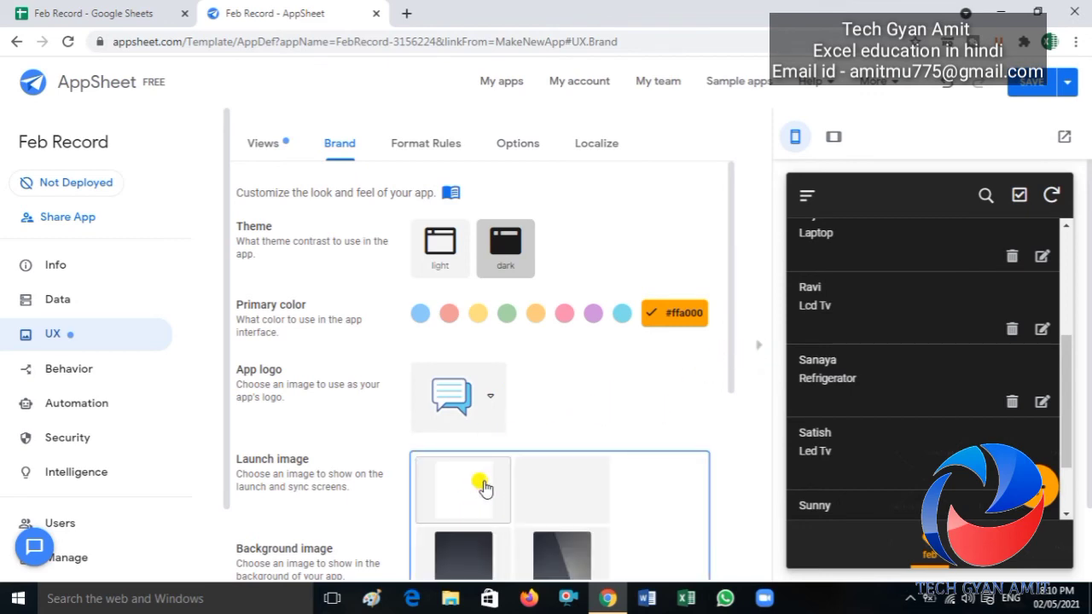
pyautogui.click(725, 353)
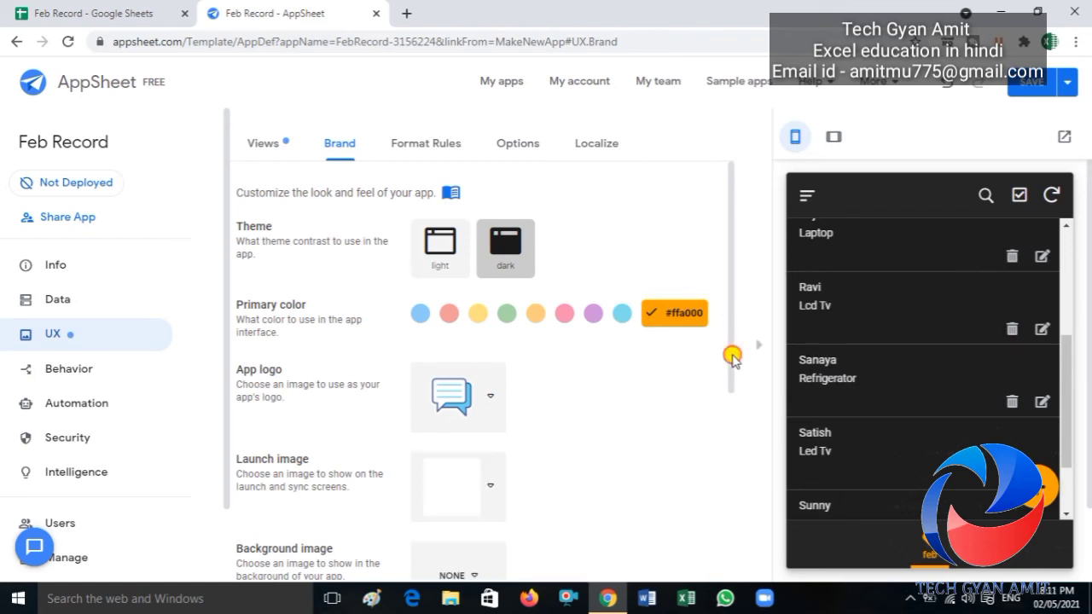
pyautogui.moveTo(731, 385)
pyautogui.mouseDown()
pyautogui.moveTo(739, 580)
pyautogui.moveTo(742, 366)
pyautogui.mouseUp()
# - Review the Format Rules, Options and Views settings, then return to the Data tables showing feb
pyautogui.click(426, 142)
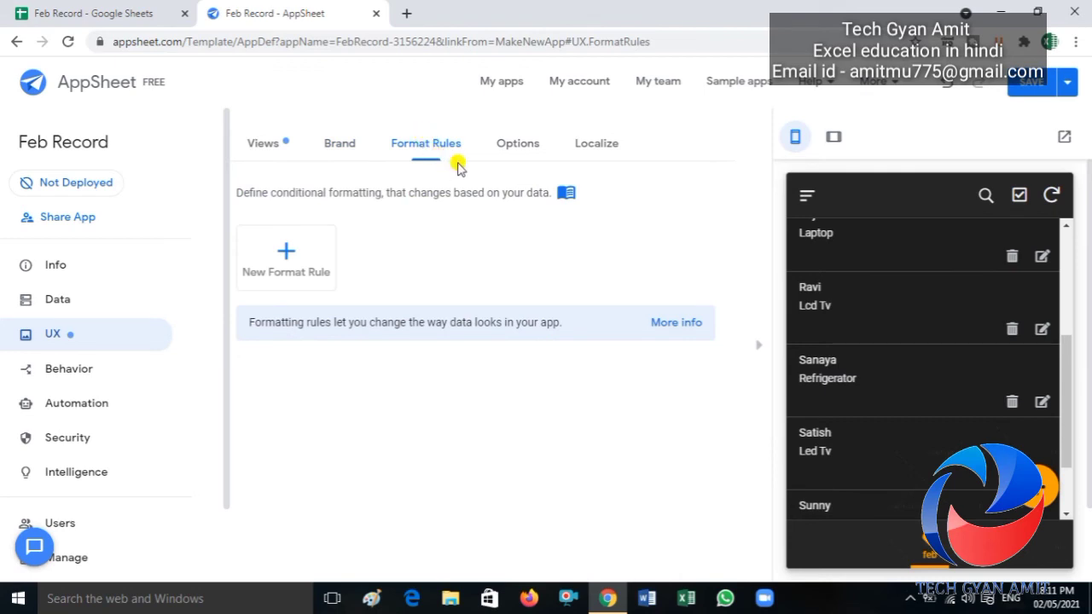
pyautogui.click(520, 145)
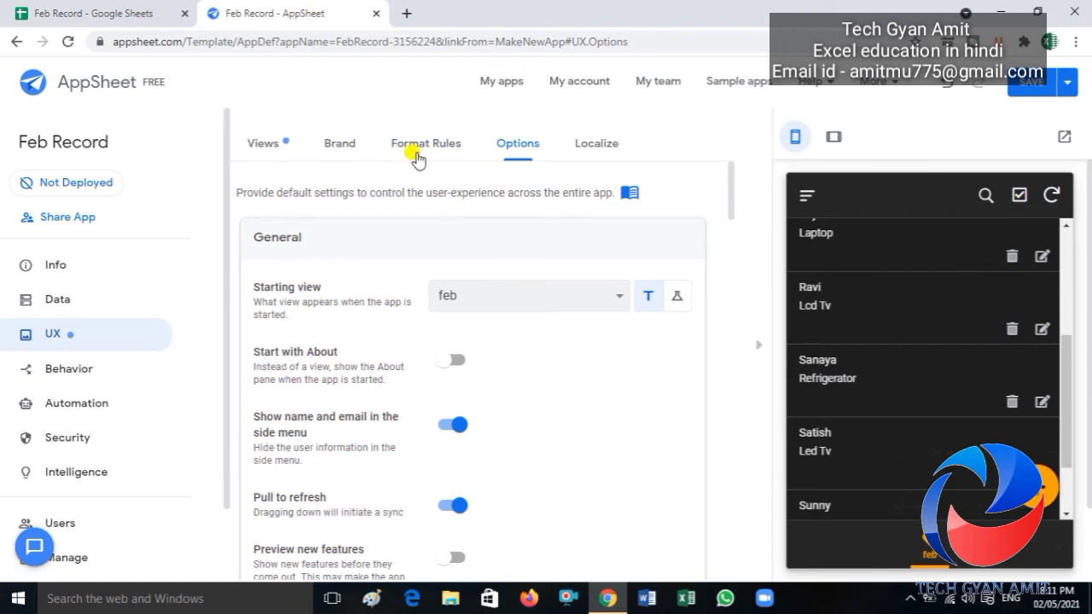
pyautogui.click(255, 145)
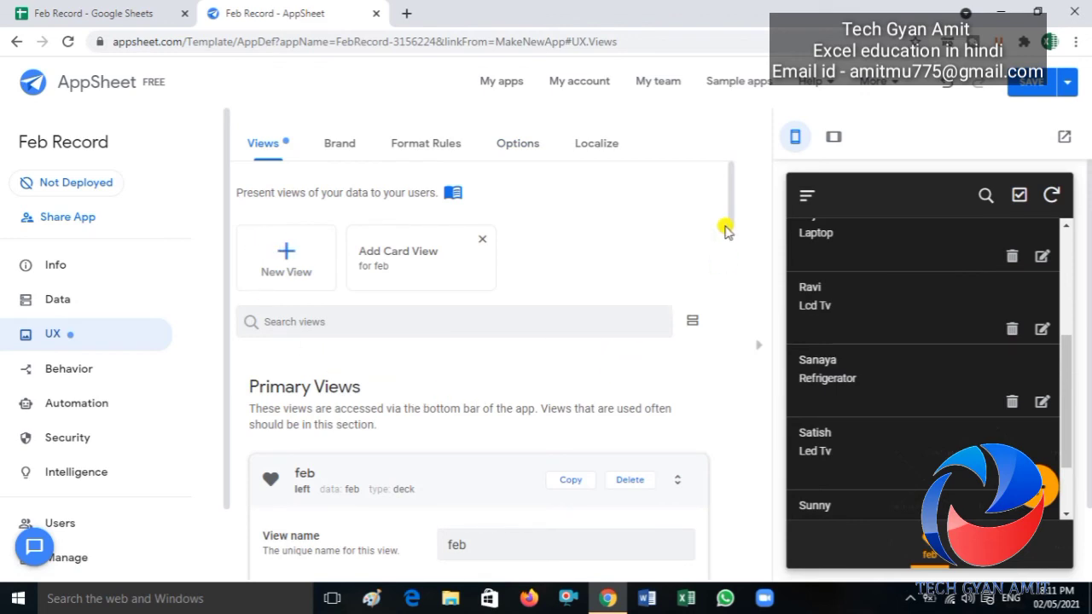
pyautogui.click(59, 304)
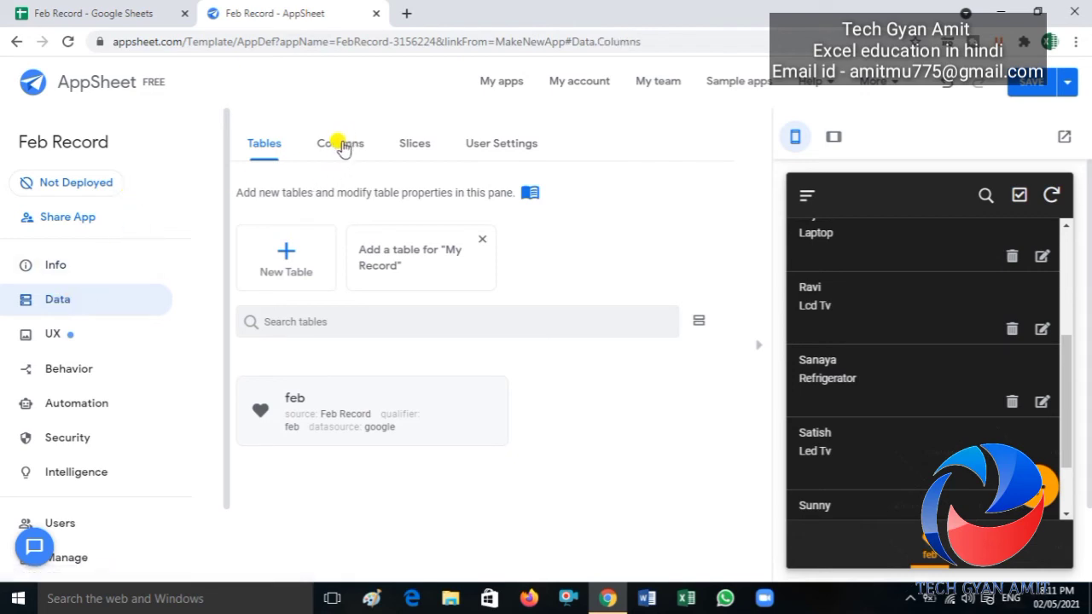
# - Review the feb table's column list and save the app changes
pyautogui.click(341, 145)
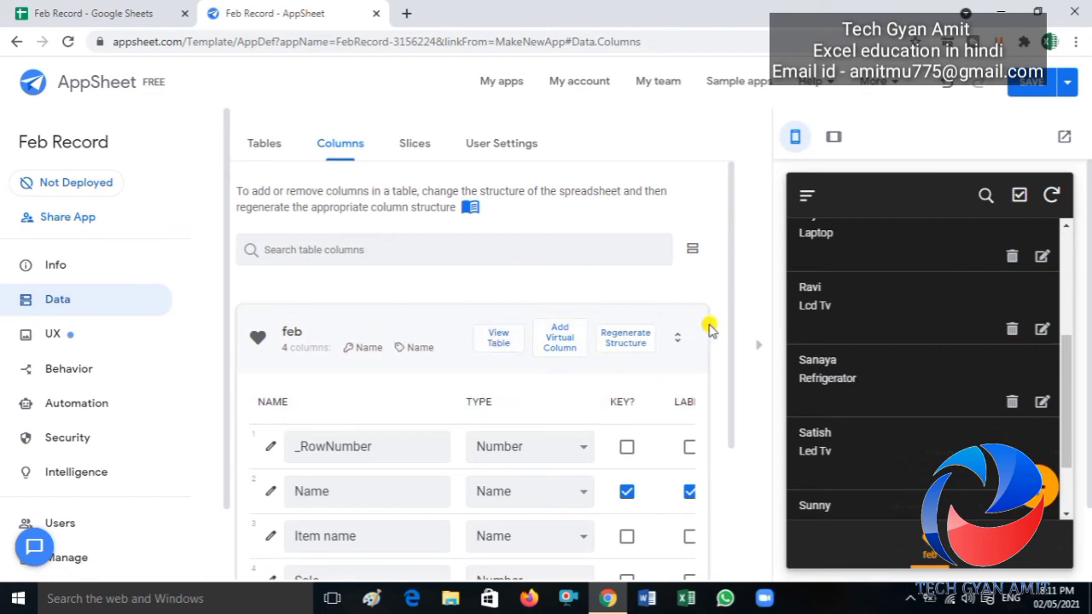
pyautogui.scroll(-2, 729, 339)
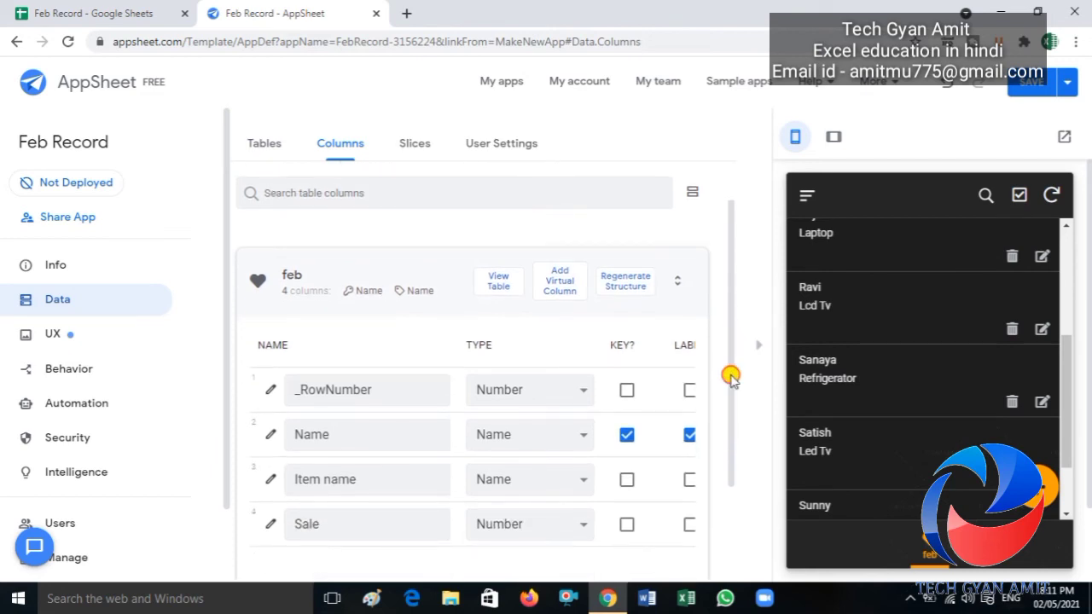
pyautogui.scroll(1, 736, 394)
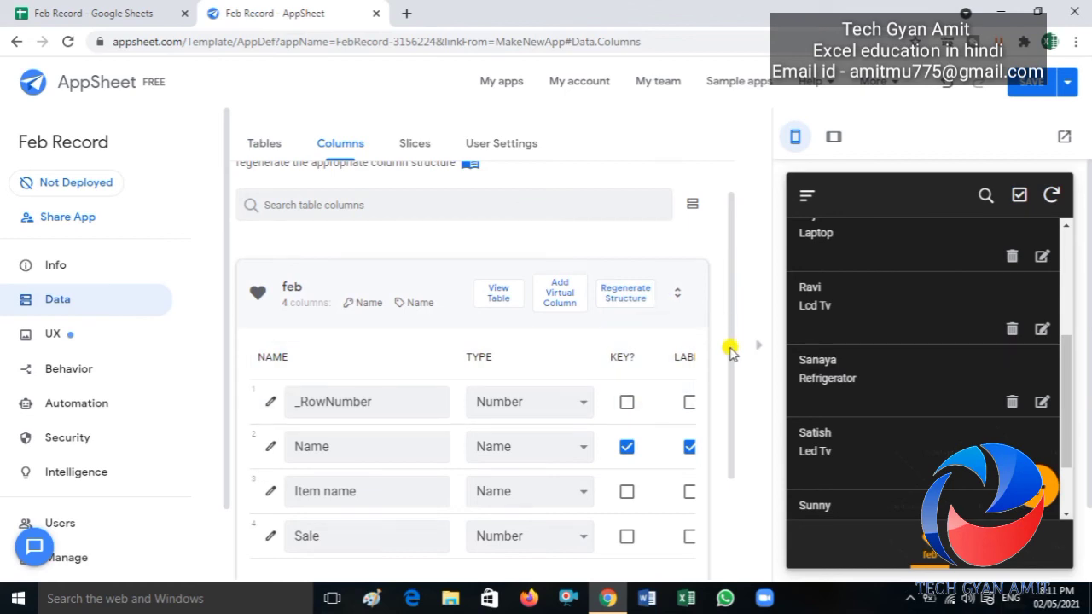
pyautogui.scroll(1, 730, 307)
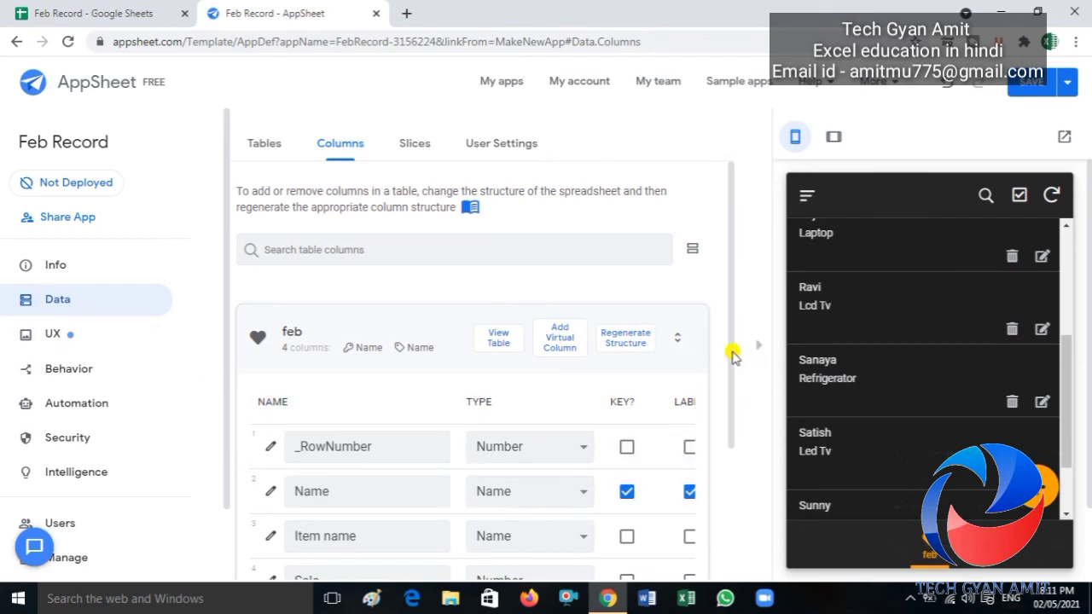
pyautogui.moveTo(730, 346)
pyautogui.mouseDown()
pyautogui.moveTo(738, 464)
pyautogui.moveTo(789, 244)
pyautogui.mouseUp()
pyautogui.click(1032, 86)
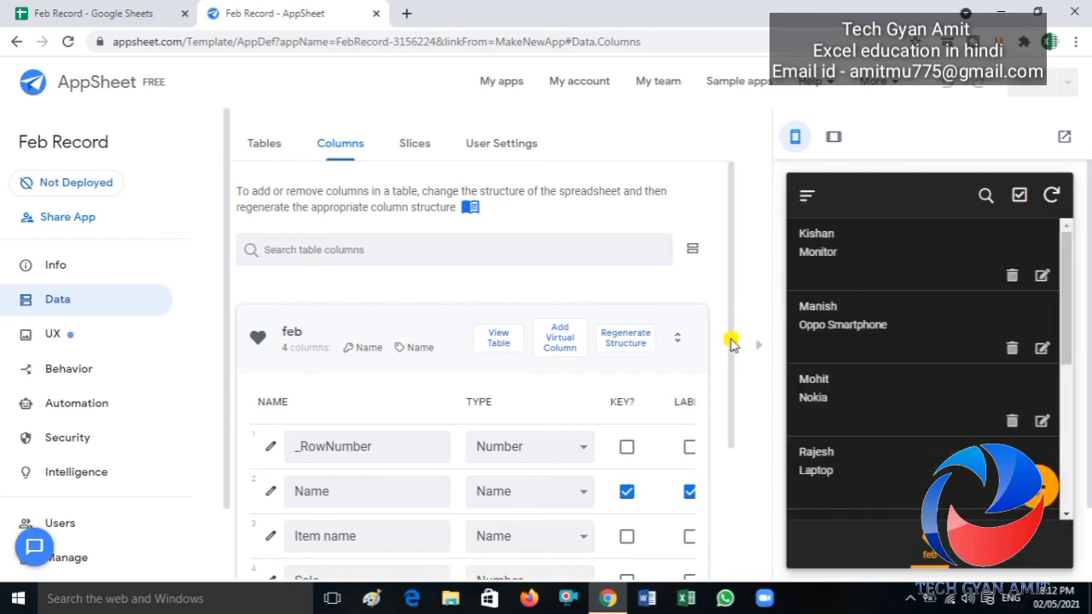
# - Open a blank new-record form in the preview and check the feb sheet in Google Sheets
pyautogui.moveTo(729, 335)
pyautogui.mouseDown()
pyautogui.moveTo(724, 480)
pyautogui.moveTo(729, 183)
pyautogui.mouseUp()
pyautogui.click(1034, 502)
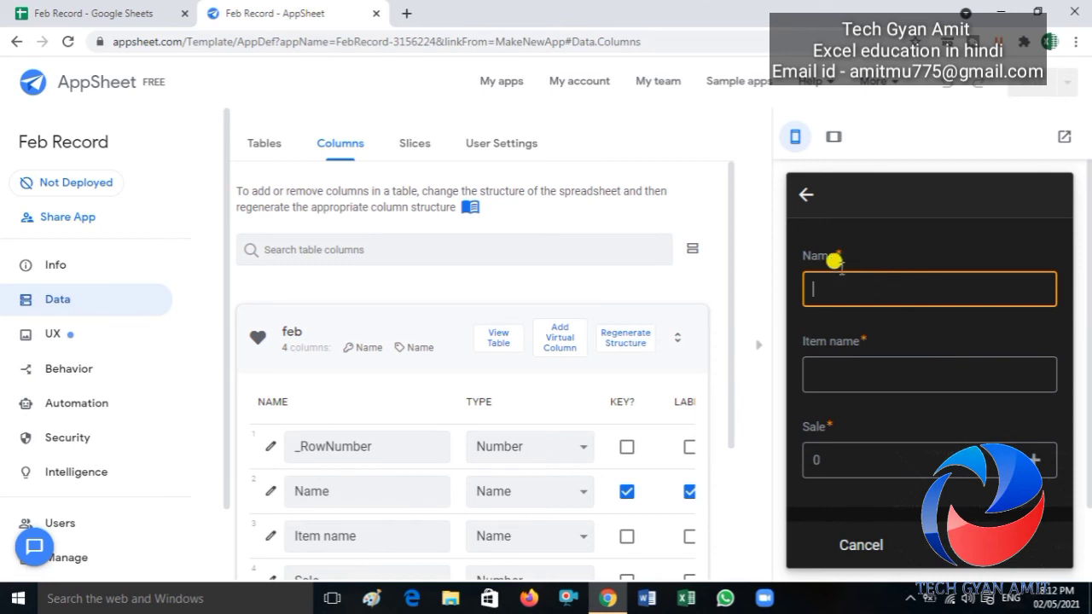
pyautogui.click(86, 10)
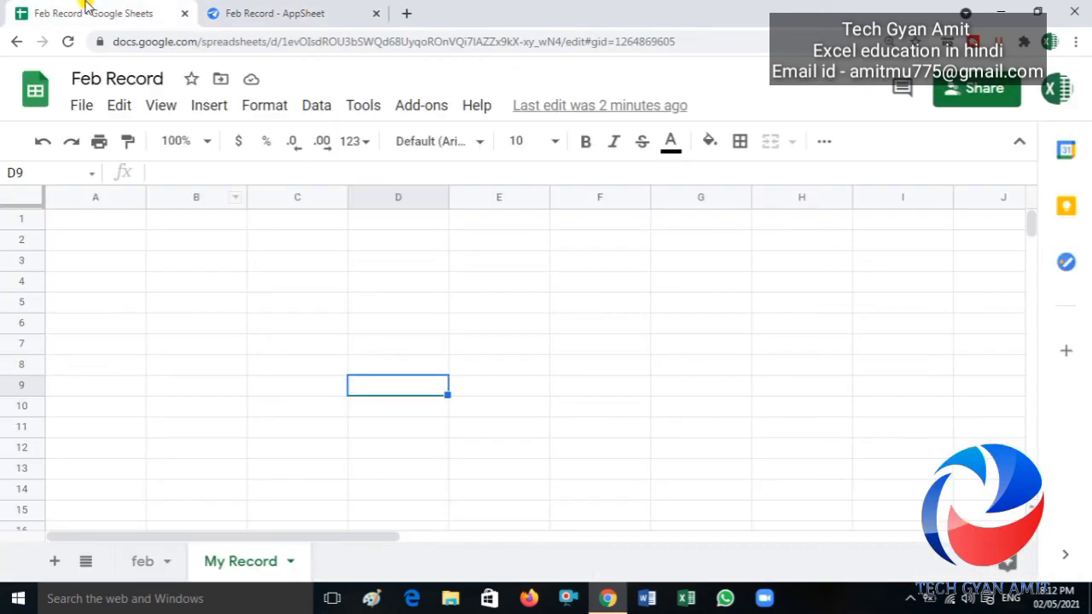
pyautogui.click(144, 563)
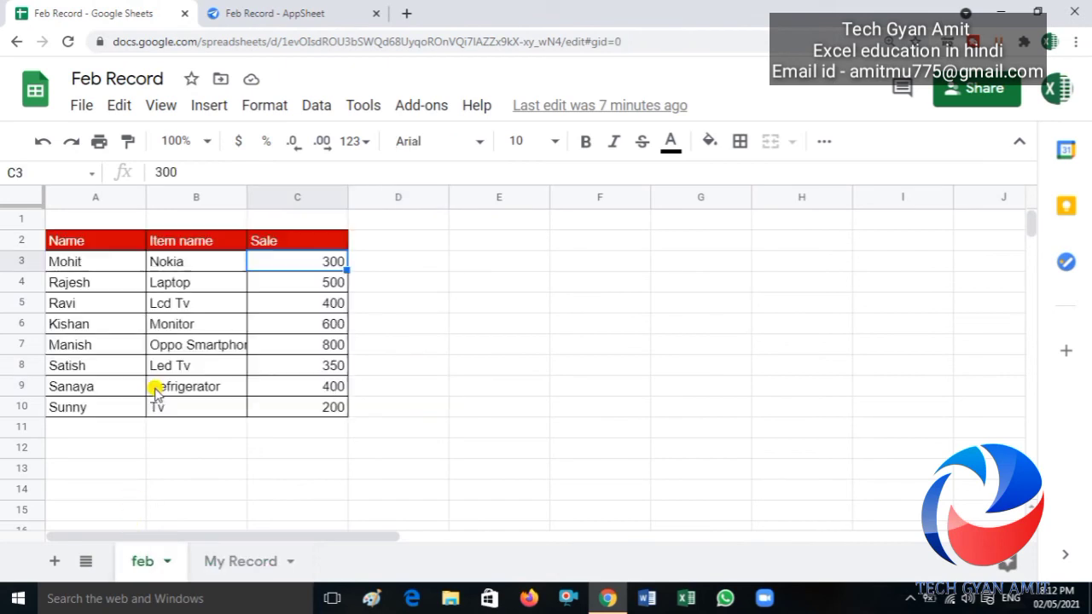
pyautogui.click(260, 10)
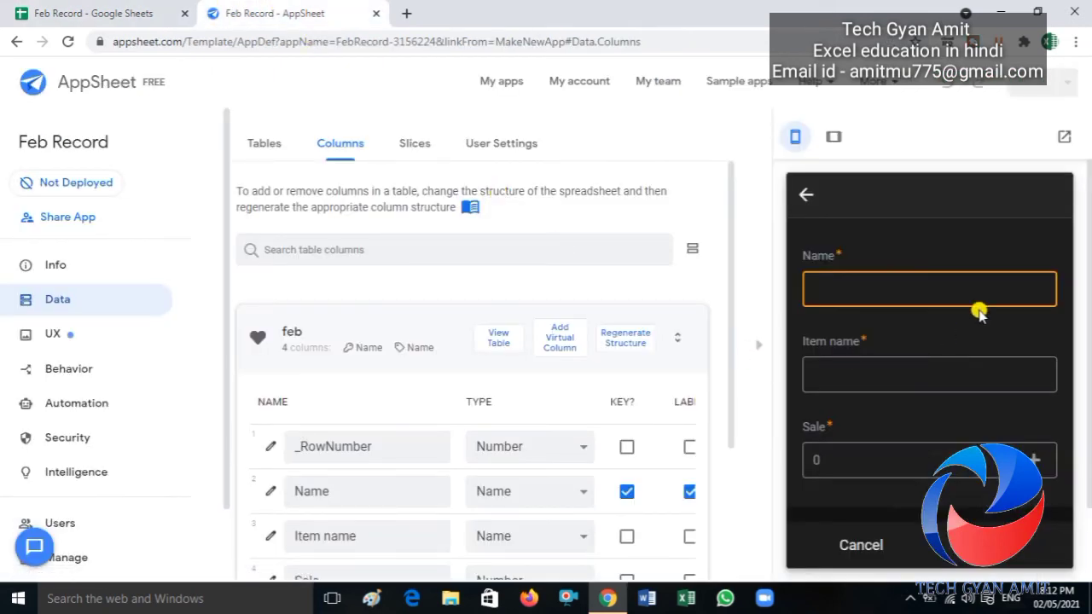
# - Fill in a name, item name Camera and sale 1500, then save the record
pyautogui.write('Mo')
pyautogui.press('BackSpace')
pyautogui.write('An')
pyautogui.press('BackSpace')
pyautogui.press('BackSpace')
pyautogui.write('an')
pyautogui.write('ish')
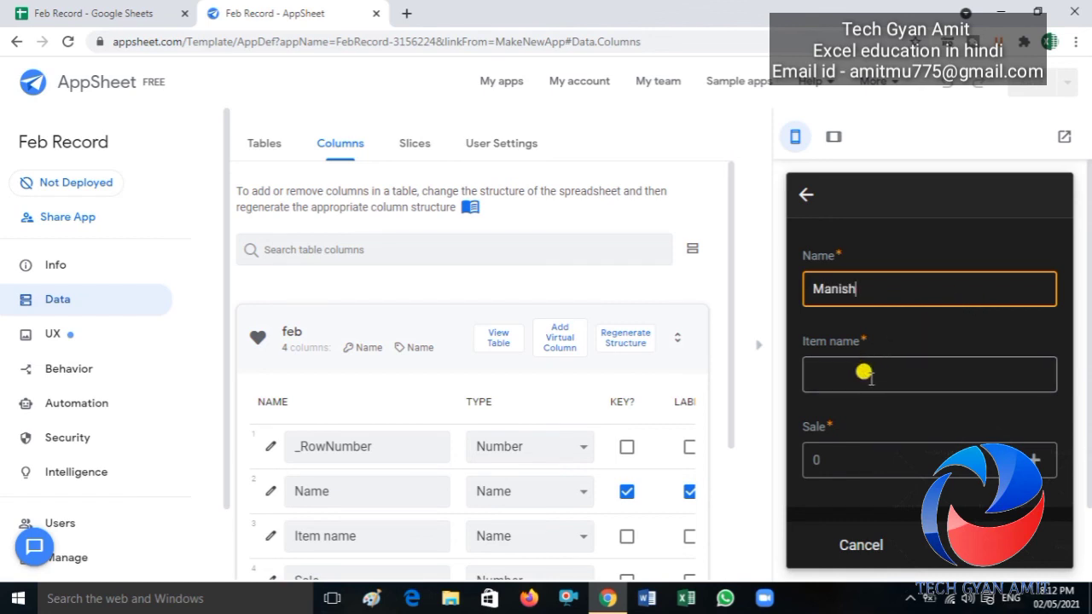
pyautogui.click(869, 377)
pyautogui.write('Cam')
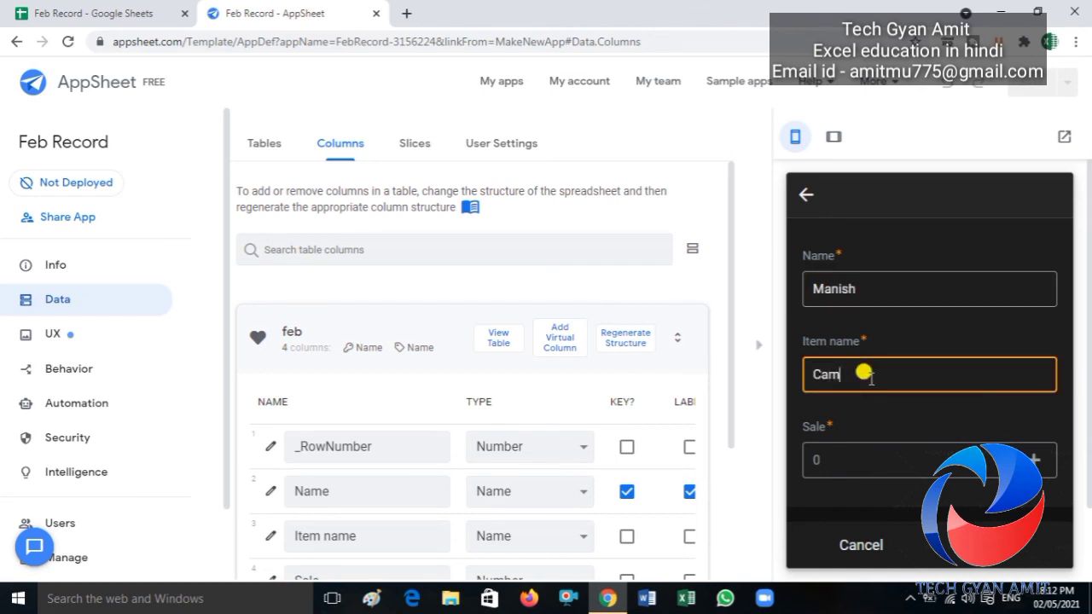
pyautogui.write('era')
pyautogui.press('BackSpace')
pyautogui.write('a')
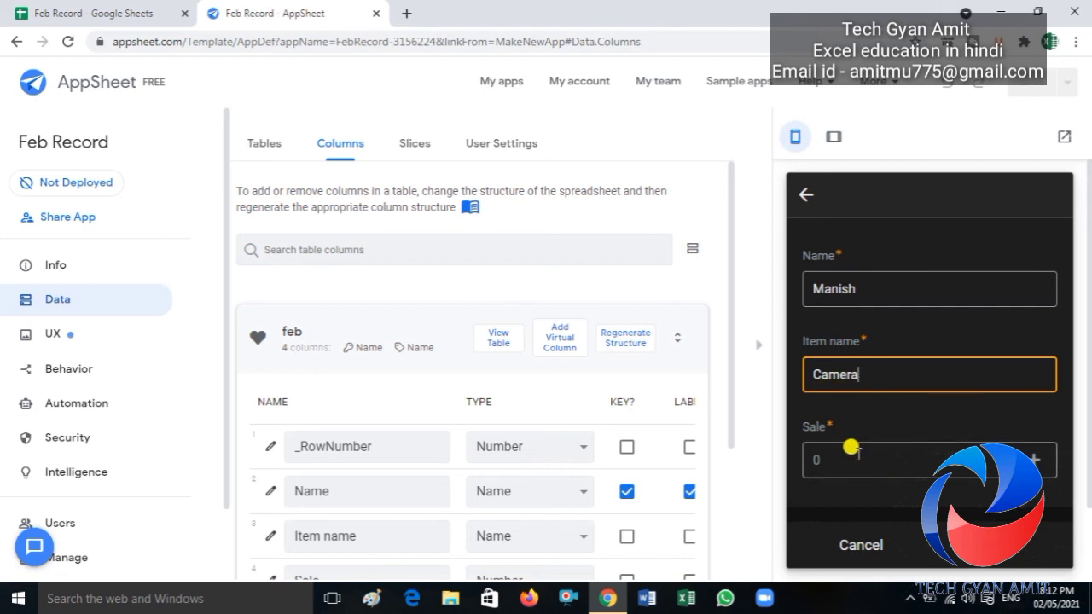
pyautogui.click(851, 448)
pyautogui.write('150')
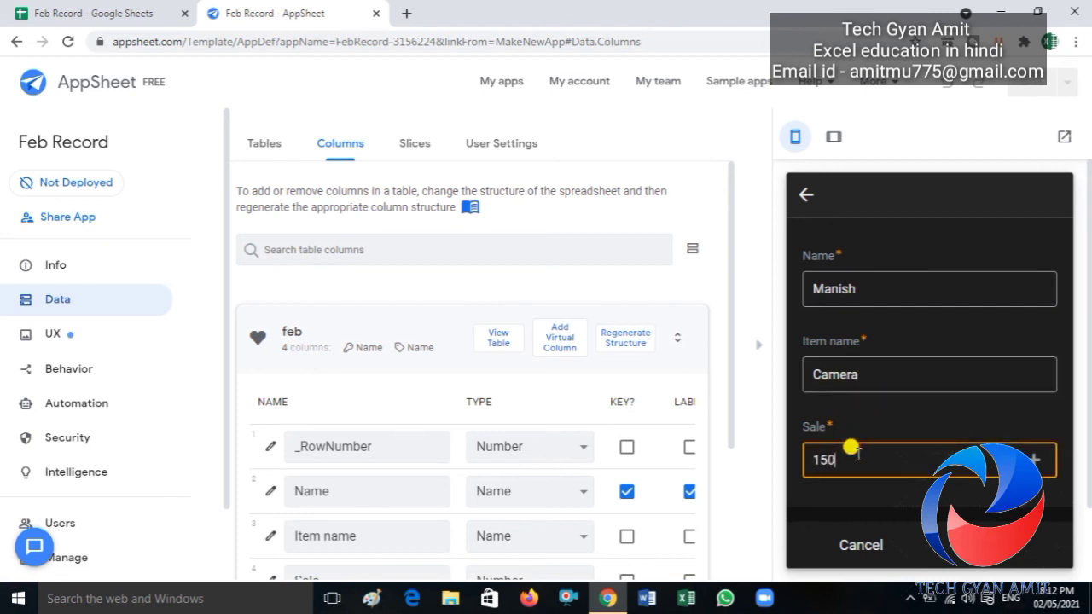
pyautogui.write('0')
pyautogui.click(1011, 555)
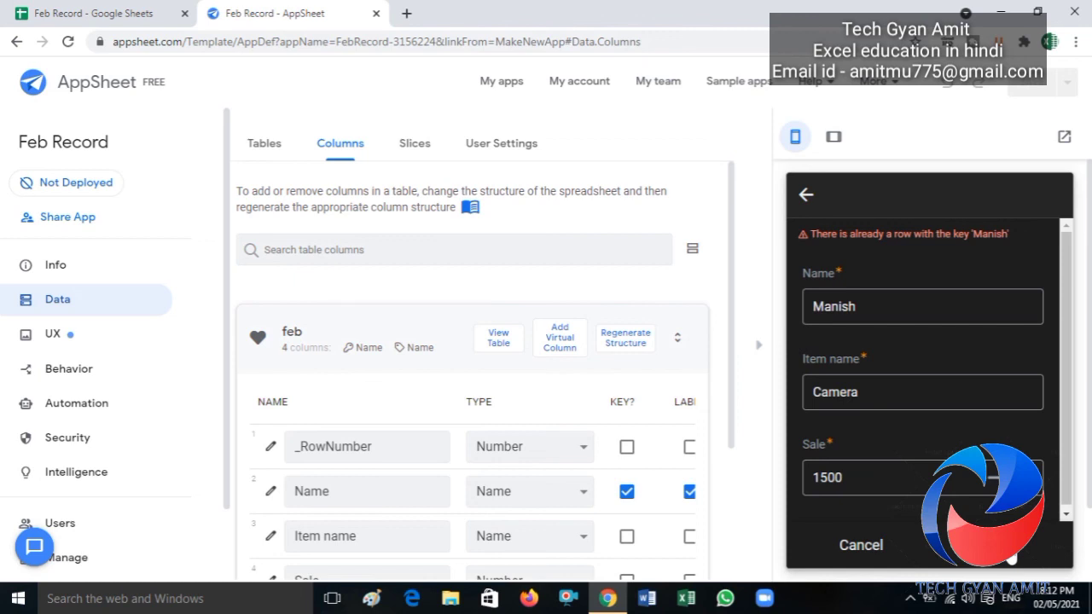
# - Replace the duplicate name with a unique one, save, and sync the app with the sheet
pyautogui.click(872, 305)
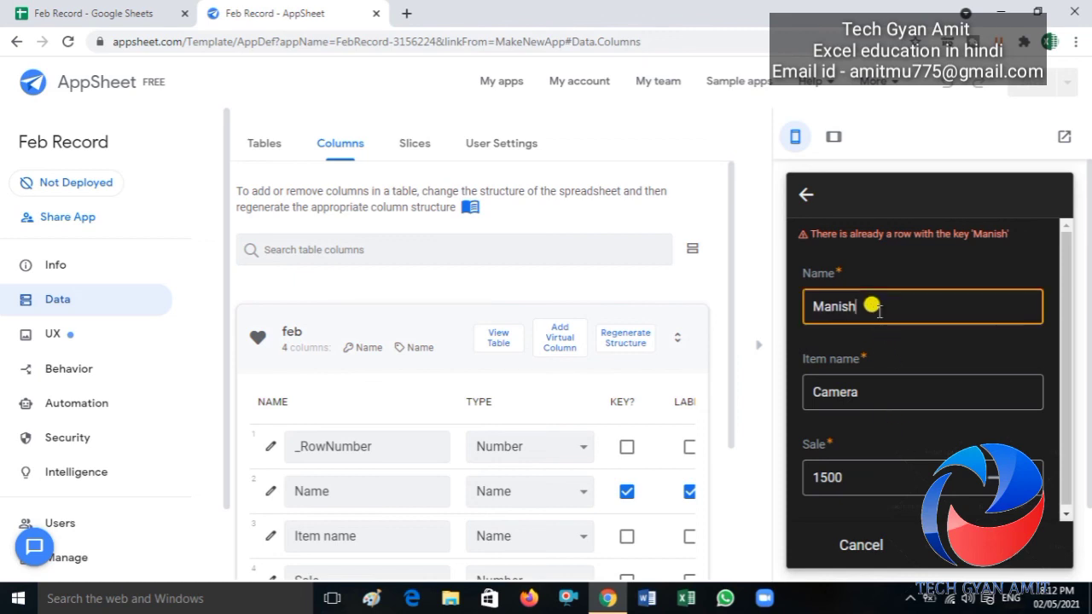
pyautogui.press('BackSpace')
pyautogui.press('BackSpace')
pyautogui.press('BackSpace')
pyautogui.press('BackSpace')
pyautogui.write('Kani')
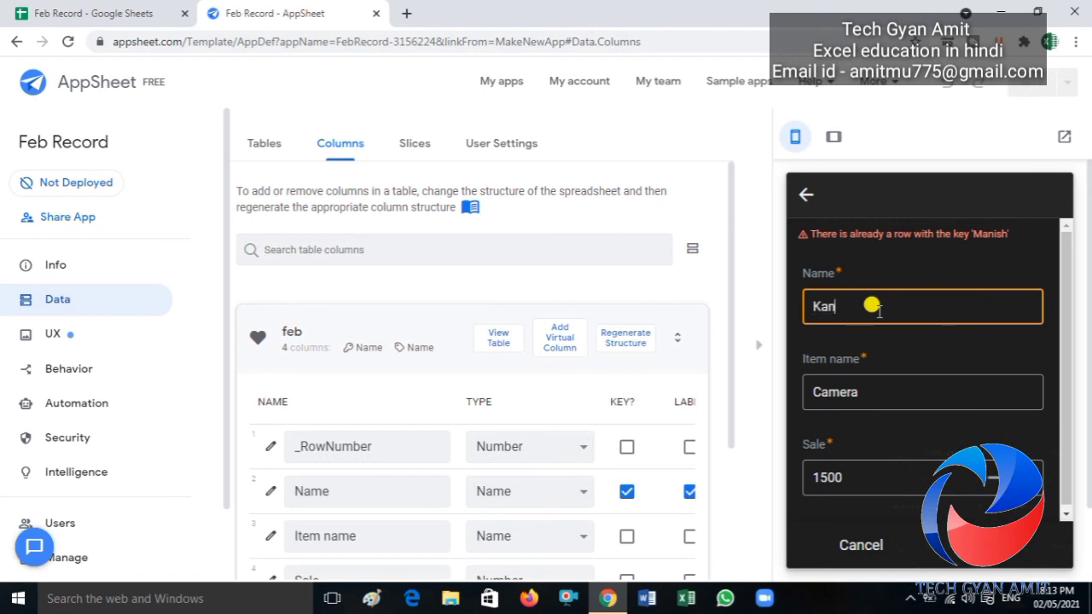
pyautogui.write('ka')
pyautogui.click(1011, 544)
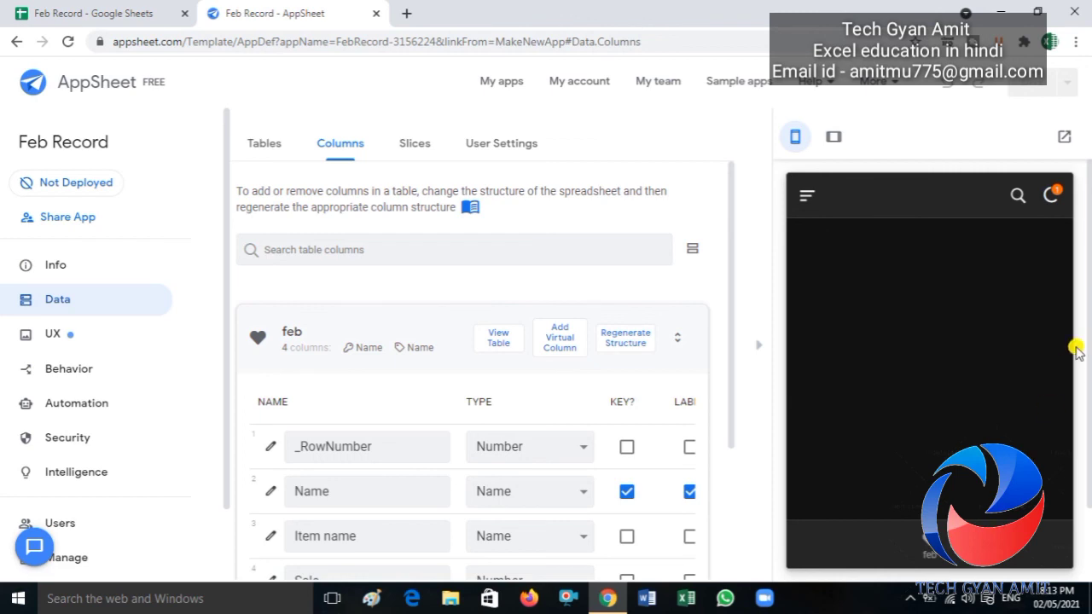
pyautogui.click(1051, 198)
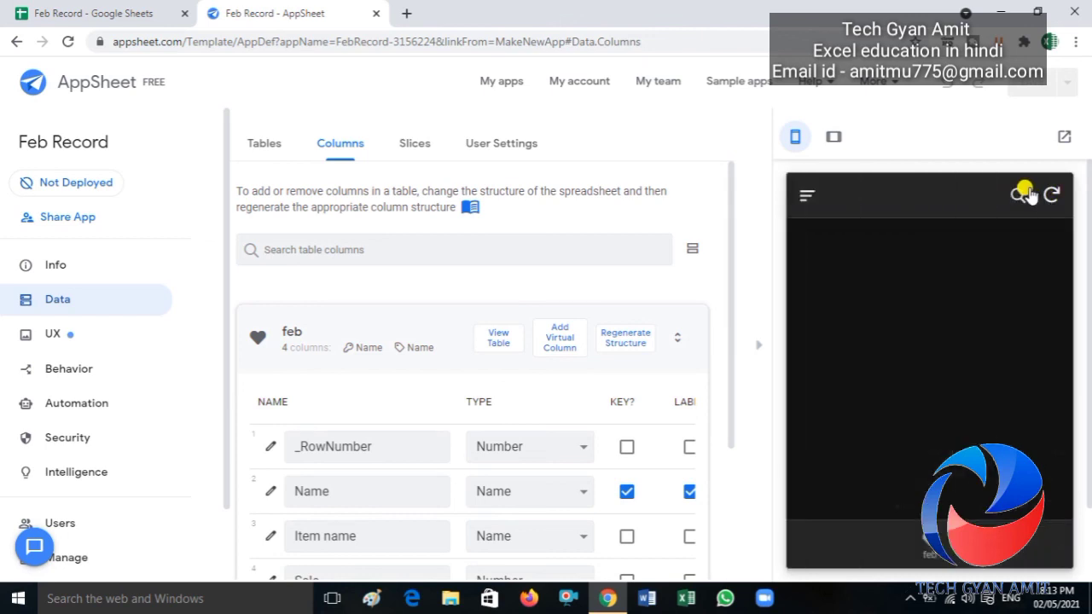
pyautogui.click(922, 529)
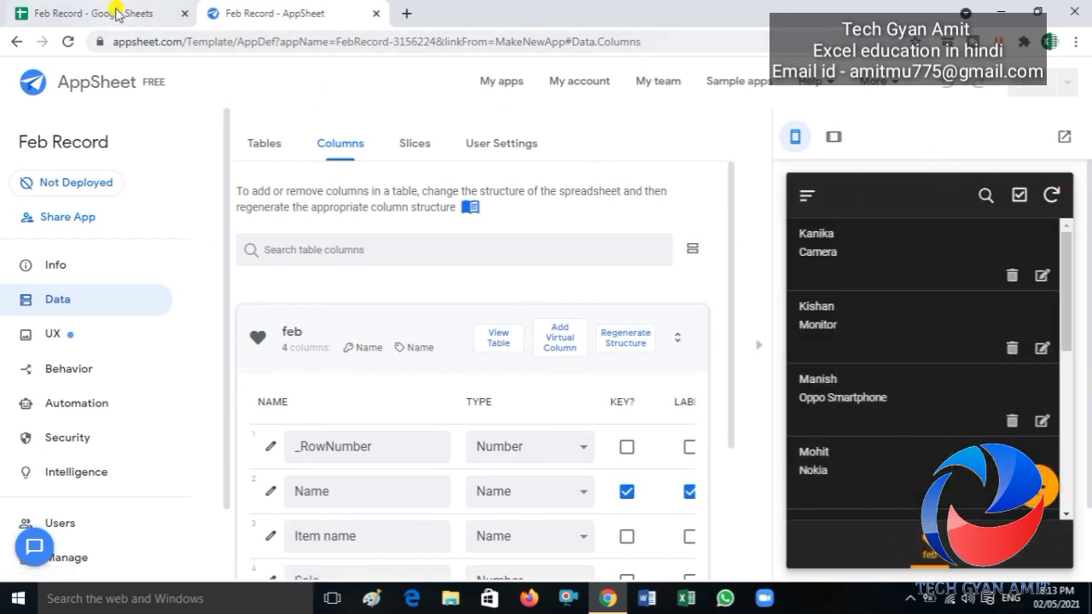
pyautogui.click(85, 8)
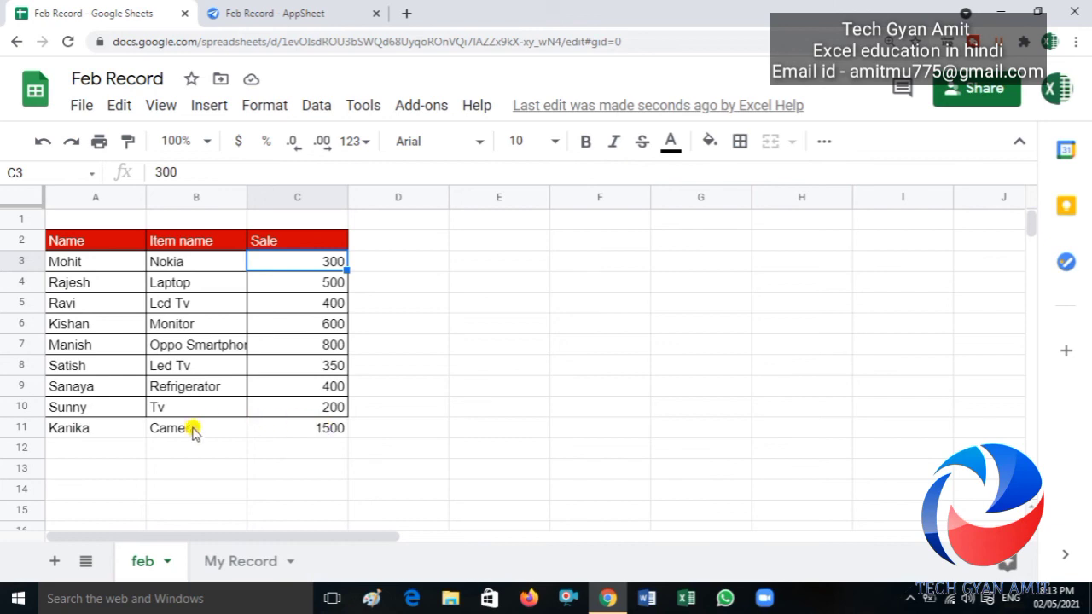
pyautogui.click(292, 16)
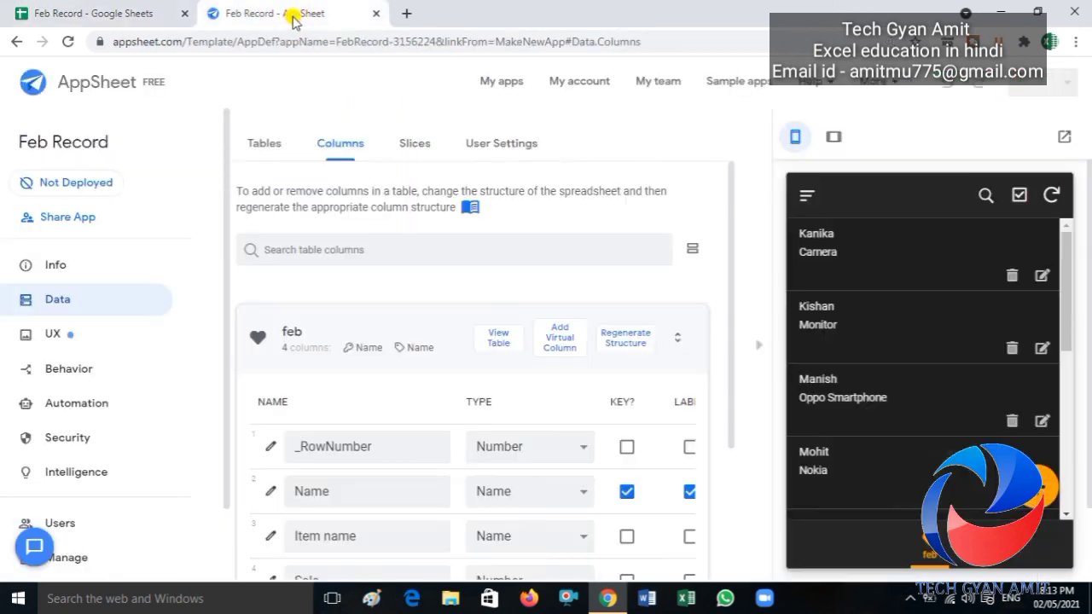
pyautogui.click(144, 10)
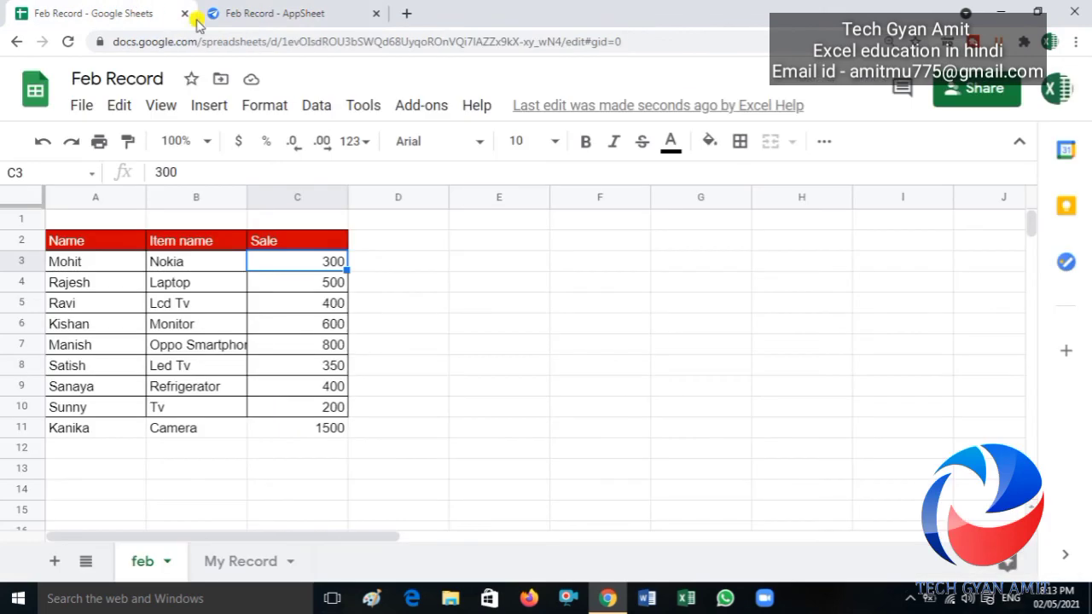
pyautogui.click(255, 12)
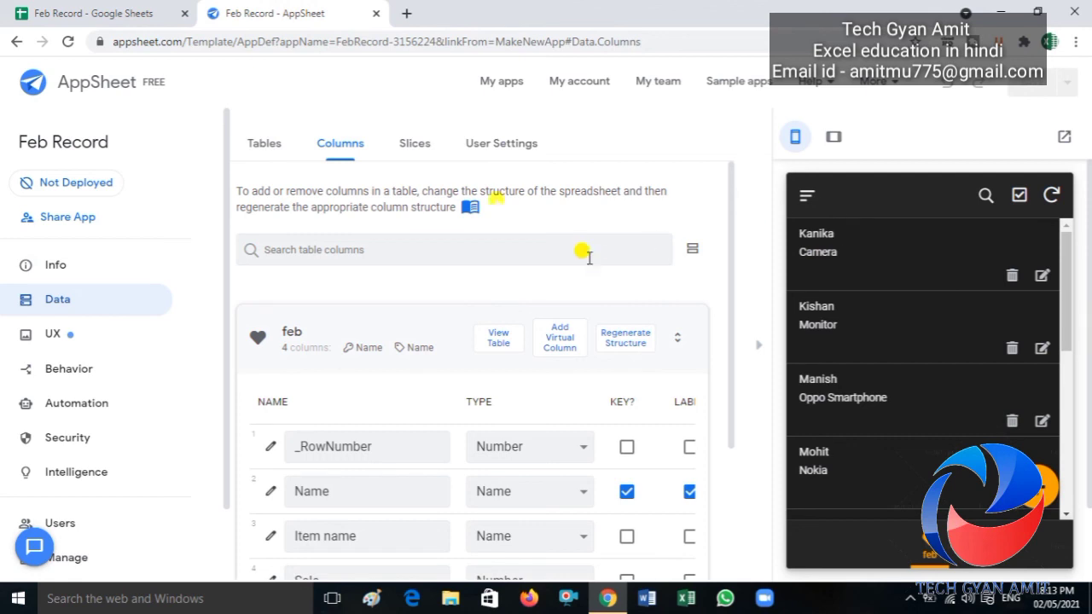
# - Enter the user's e-mail address in Share App's User emails and tick the reCAPTCHA checkbox
pyautogui.click(69, 217)
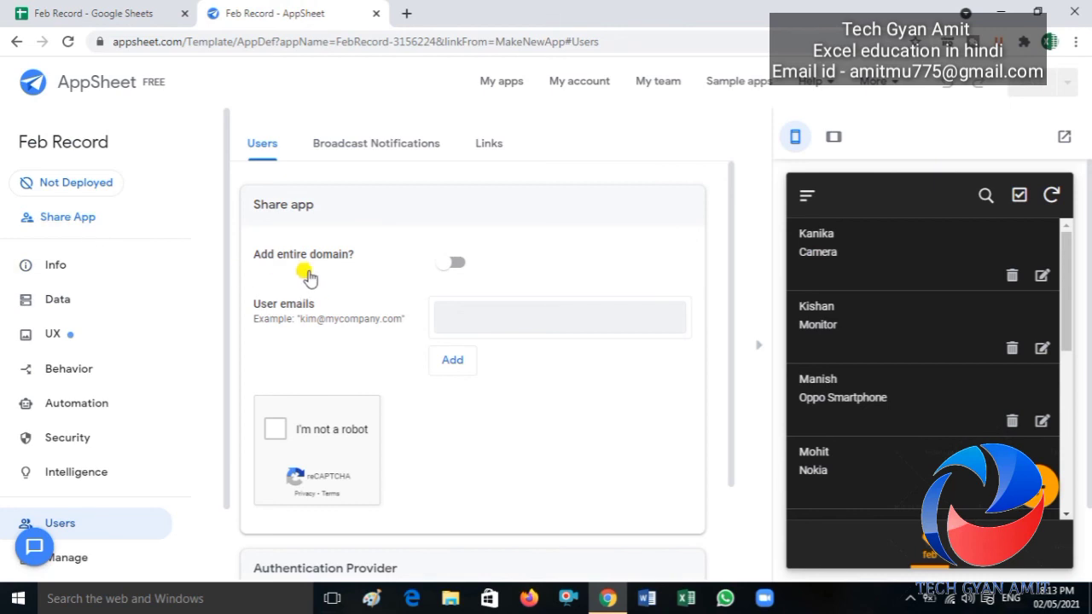
pyautogui.click(472, 312)
pyautogui.write('Ami')
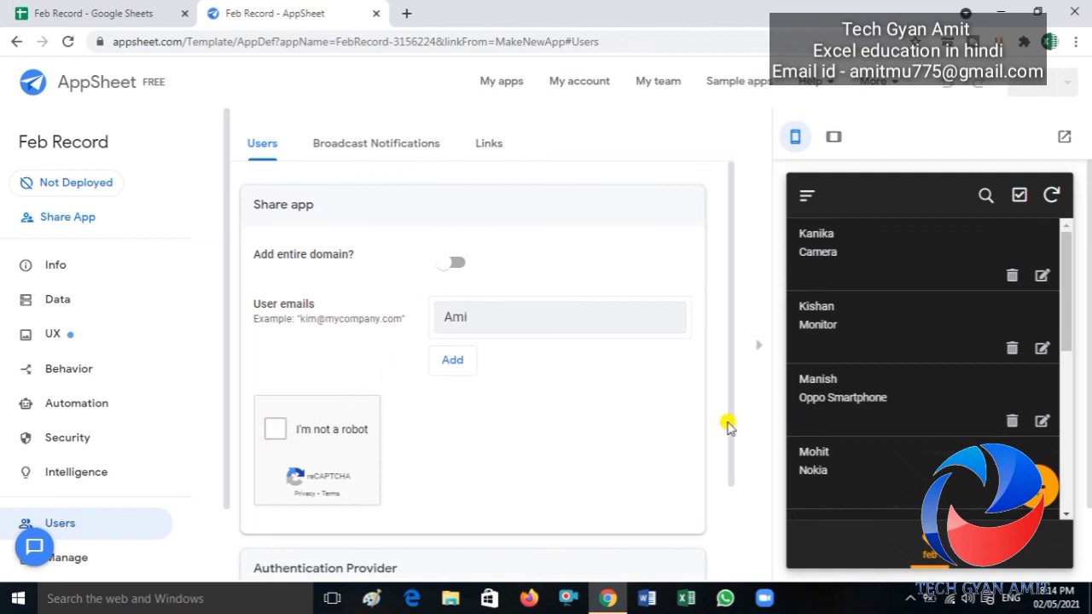
pyautogui.moveTo(729, 426); pyautogui.dragTo(732, 538)
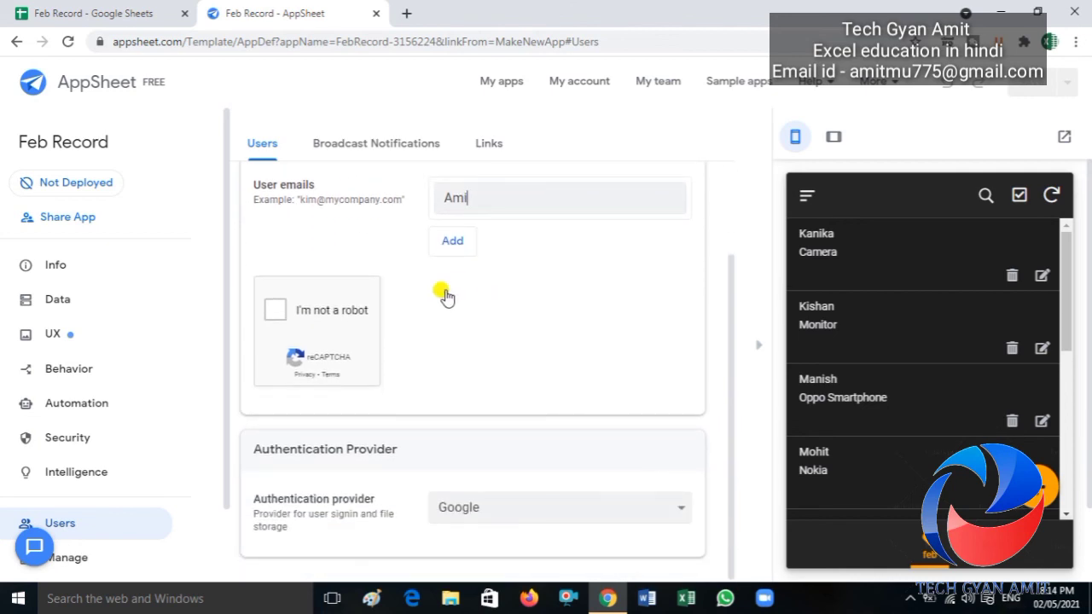
pyautogui.press('BackSpace')
pyautogui.press('BackSpace')
pyautogui.press('BackSpace')
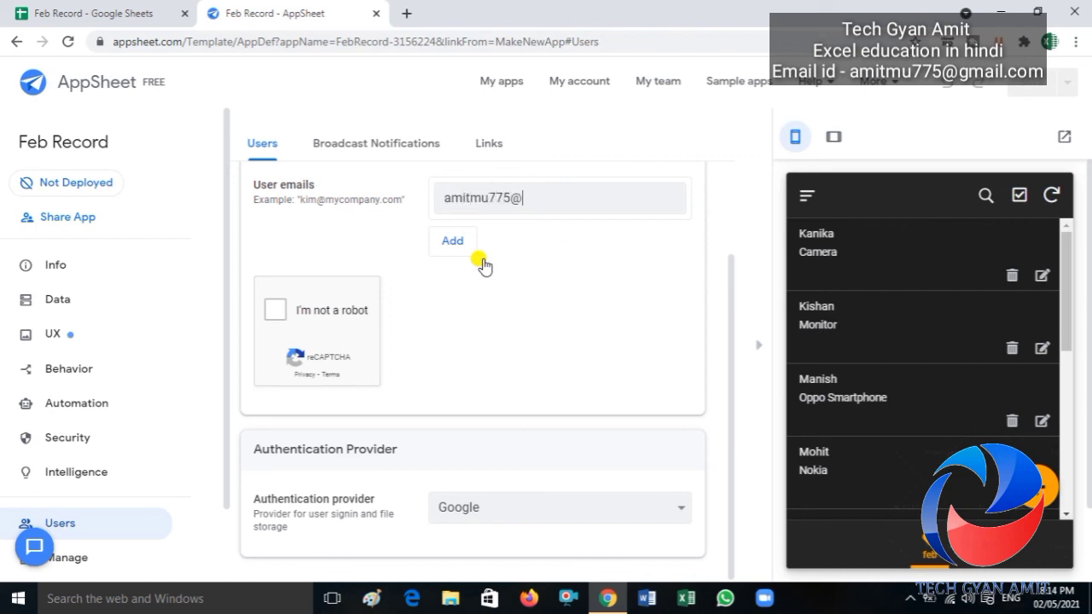
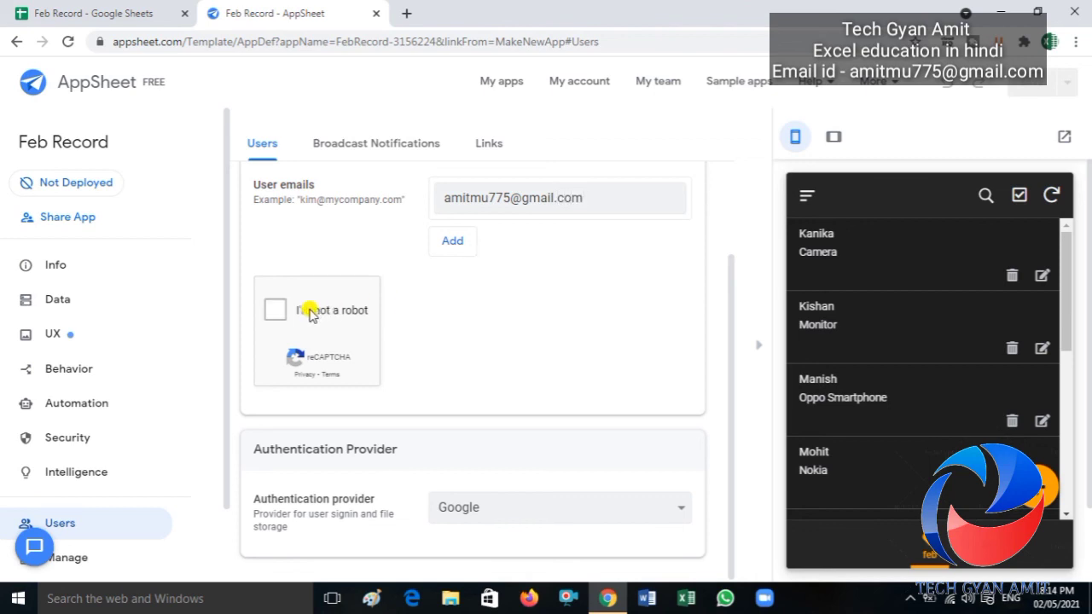
pyautogui.click(274, 312)
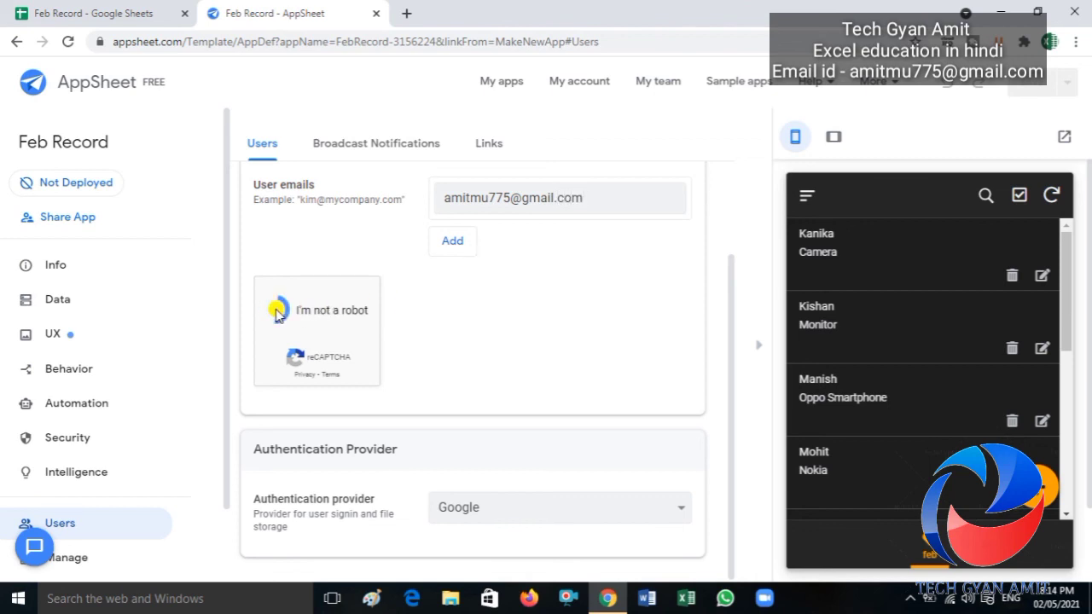